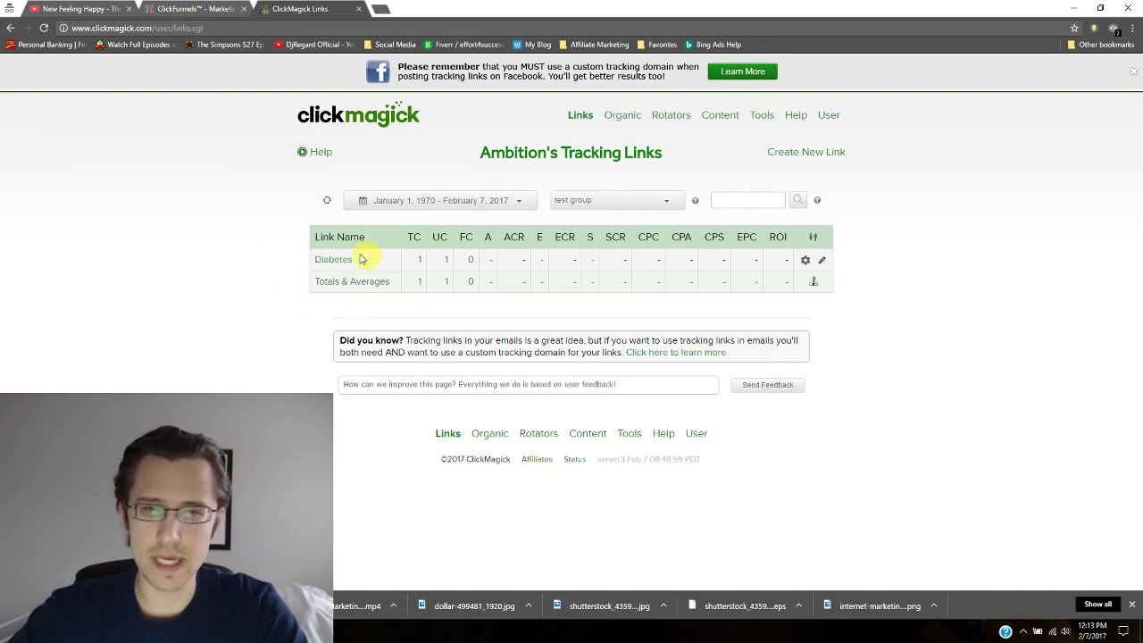
# Switch to the ClickFunnels tab showing the funnels list, including Diabetes funnel 2
pyautogui.click(197, 8)
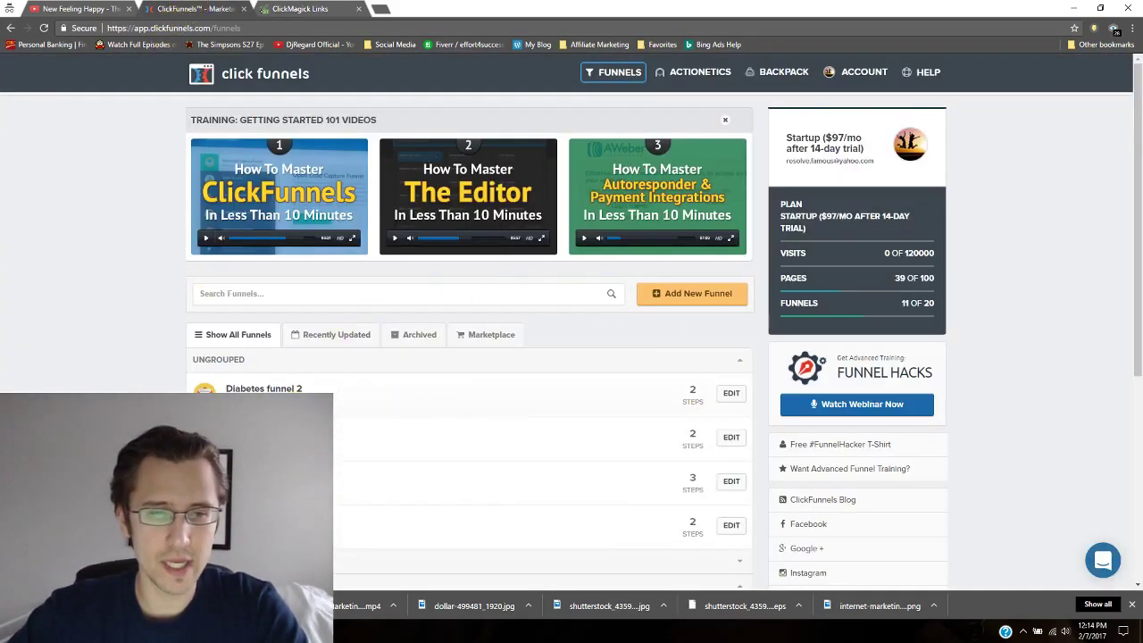
# Open Diabetes funnel 2 for editing, then go back to the full funnels list
pyautogui.click(730, 394)
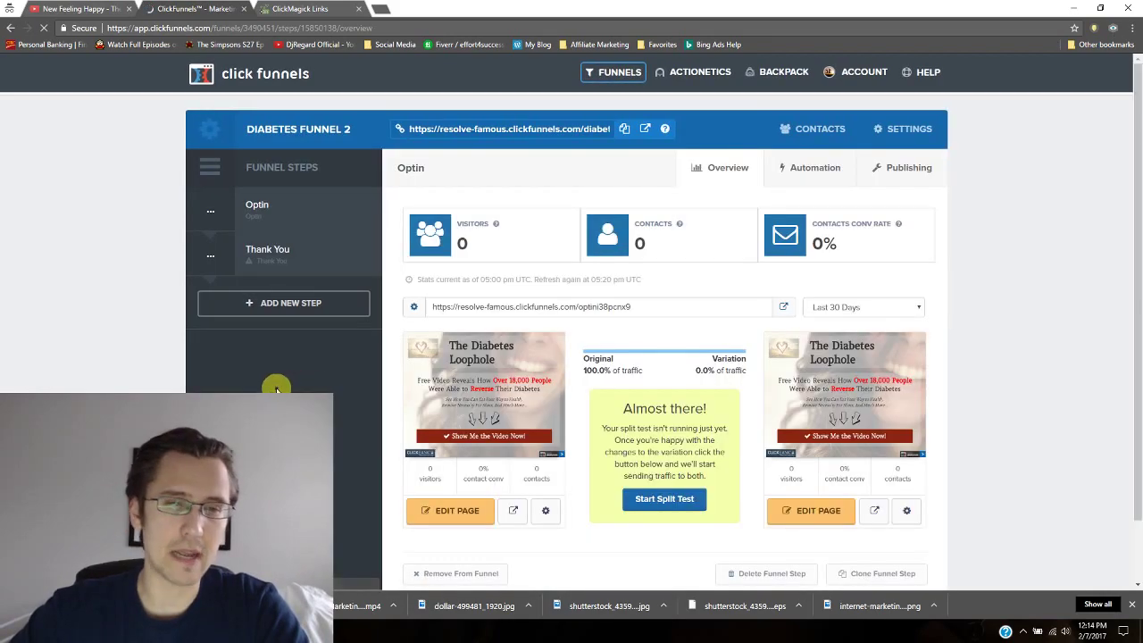
pyautogui.moveTo(564, 416)
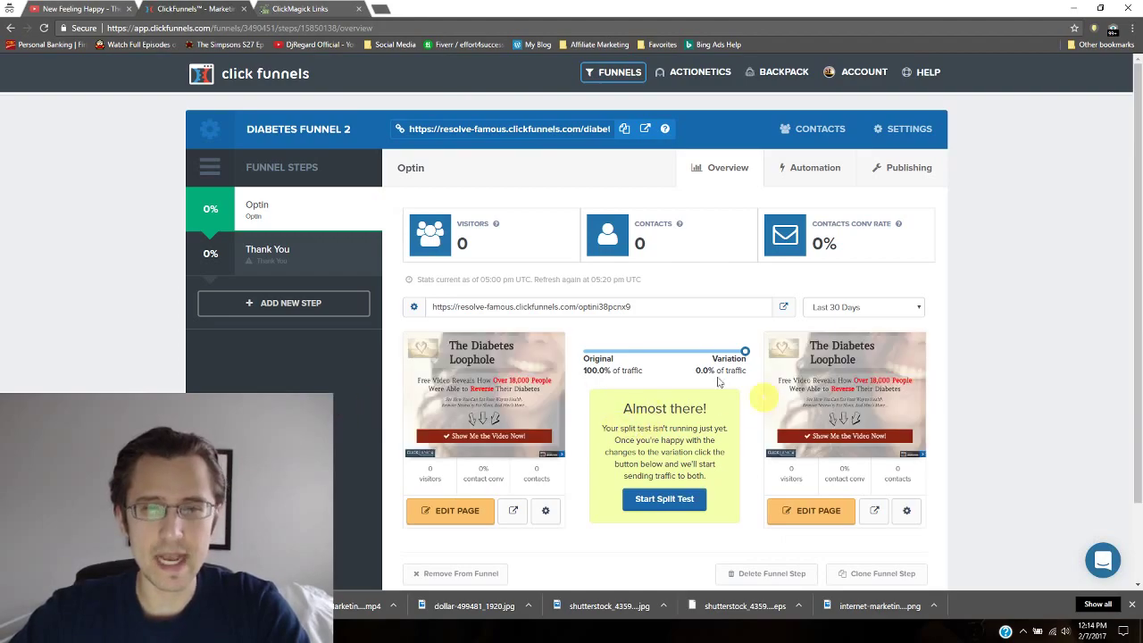
pyautogui.click(613, 79)
pyautogui.click(616, 96)
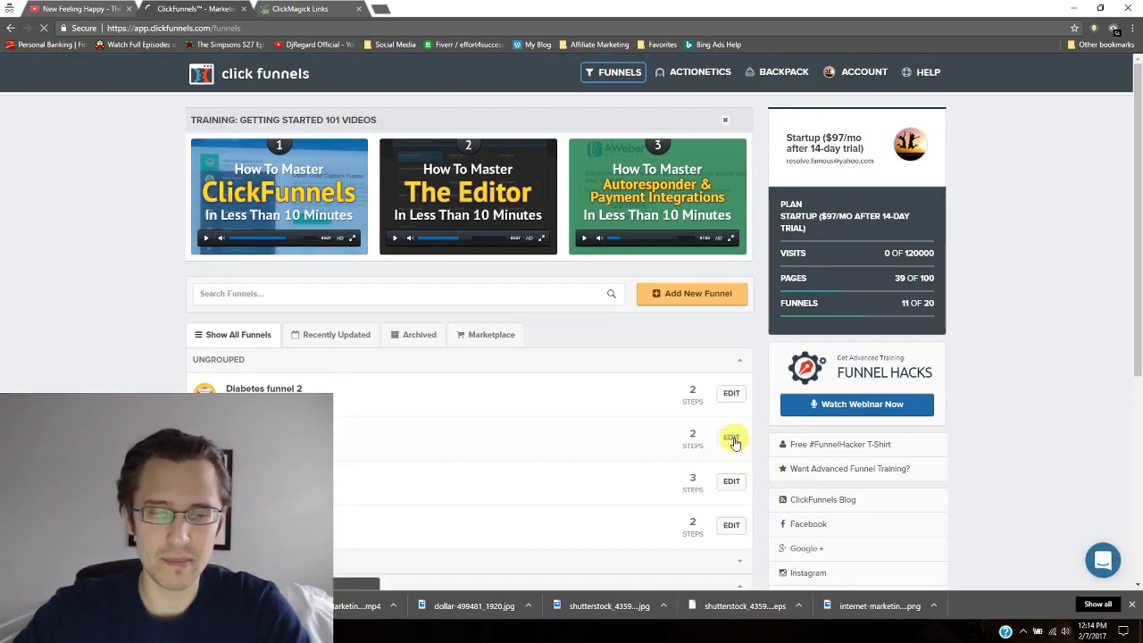
# Open the Diabetes Test funnel and preview its original and variation optin pages
pyautogui.click(731, 439)
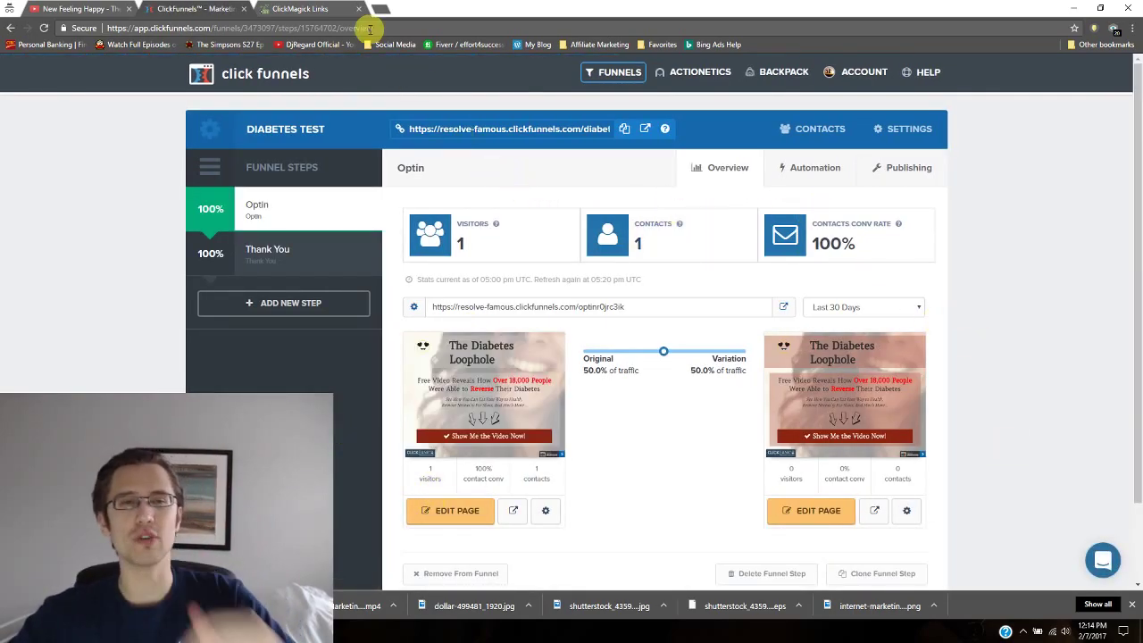
pyautogui.click(512, 513)
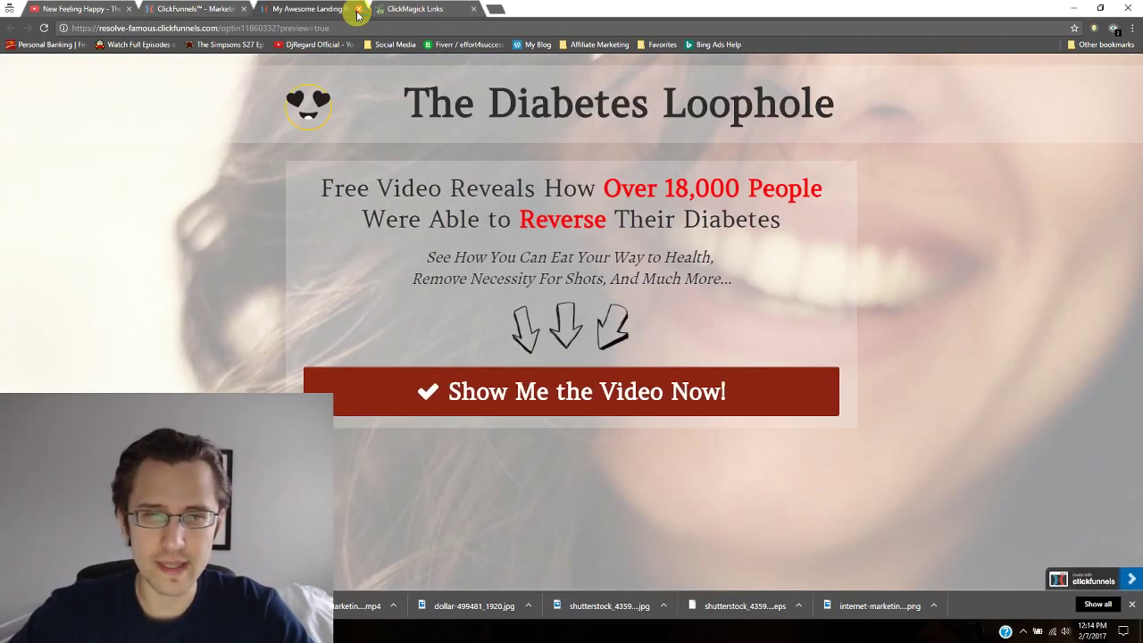
pyautogui.click(358, 9)
pyautogui.click(872, 518)
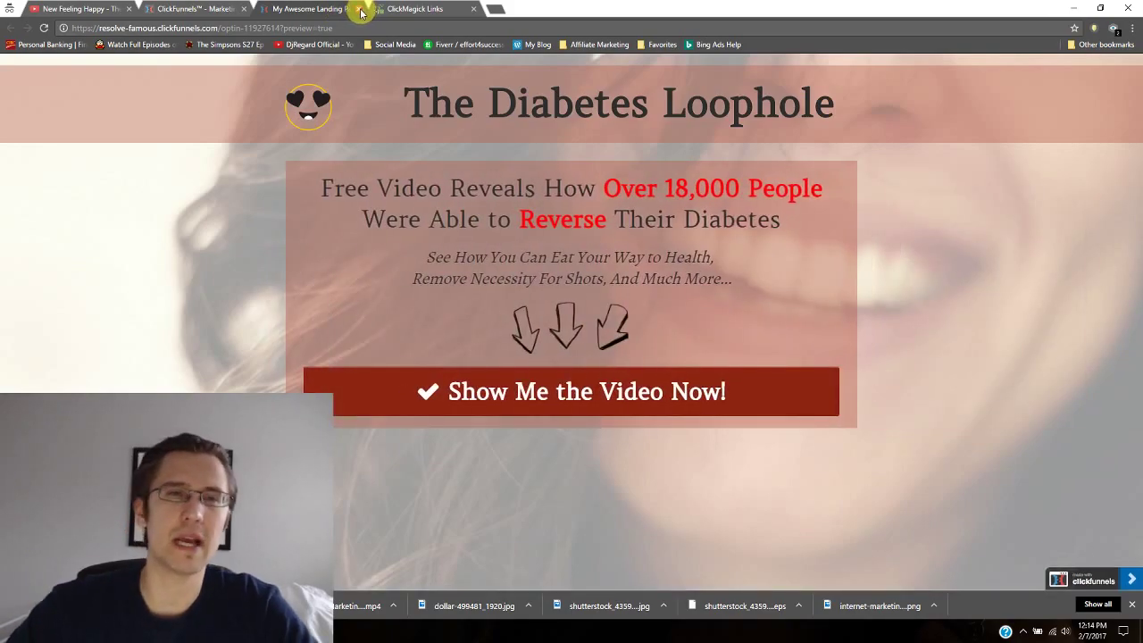
pyautogui.click(358, 9)
# Reopen Diabetes funnel 2 and preview its original and variation optin pages
pyautogui.moveTo(616, 71)
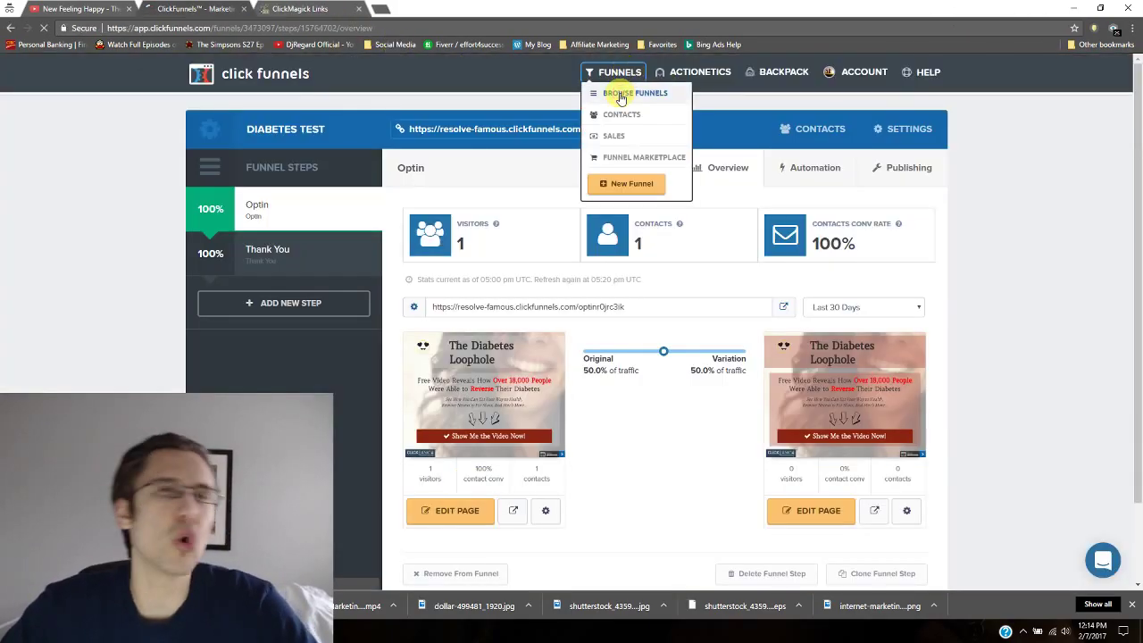
pyautogui.click(623, 94)
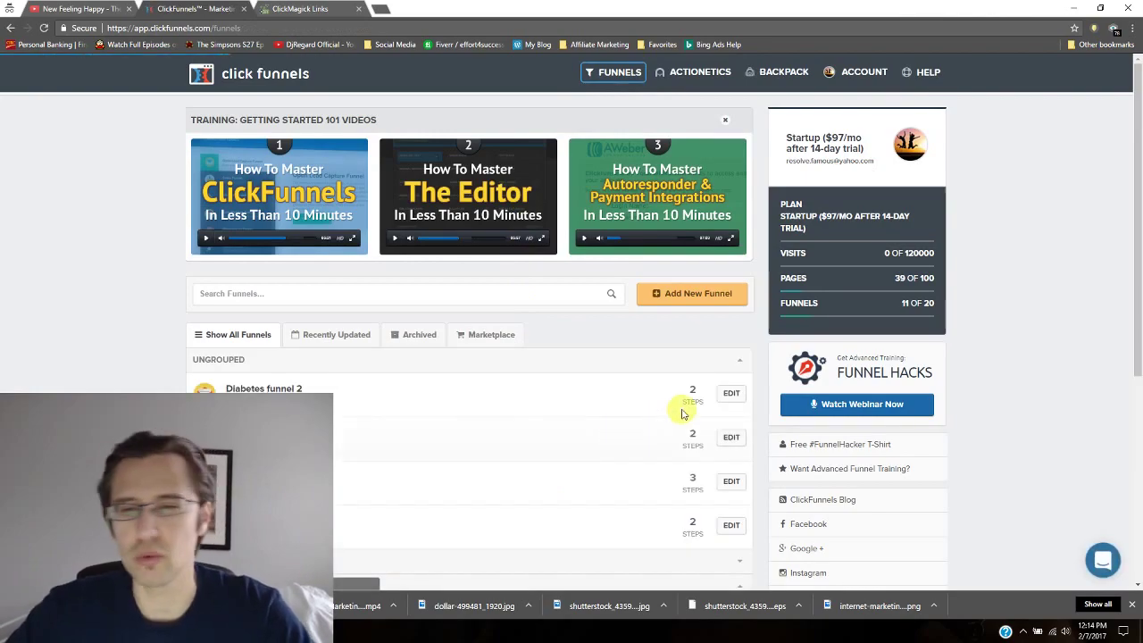
pyautogui.click(729, 394)
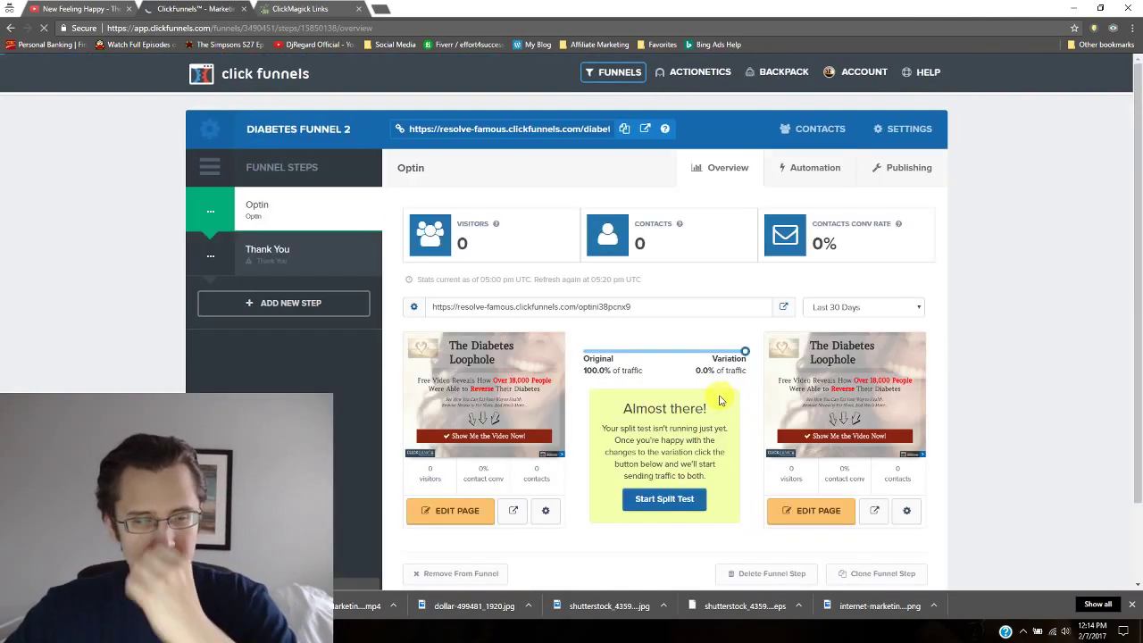
pyautogui.click(514, 510)
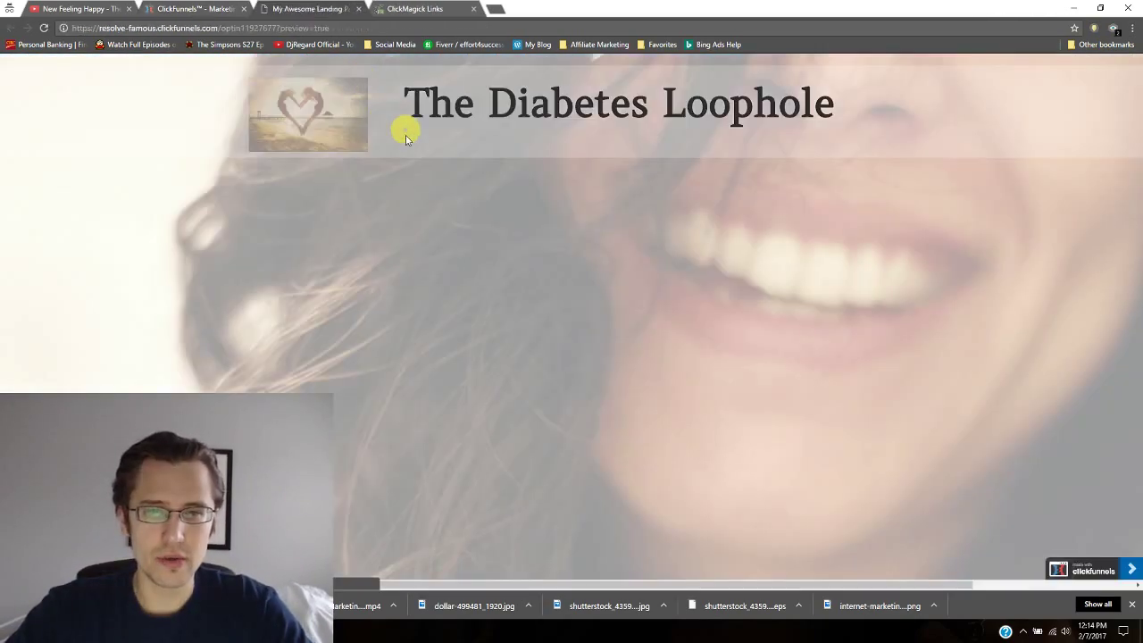
pyautogui.click(358, 8)
pyautogui.click(874, 511)
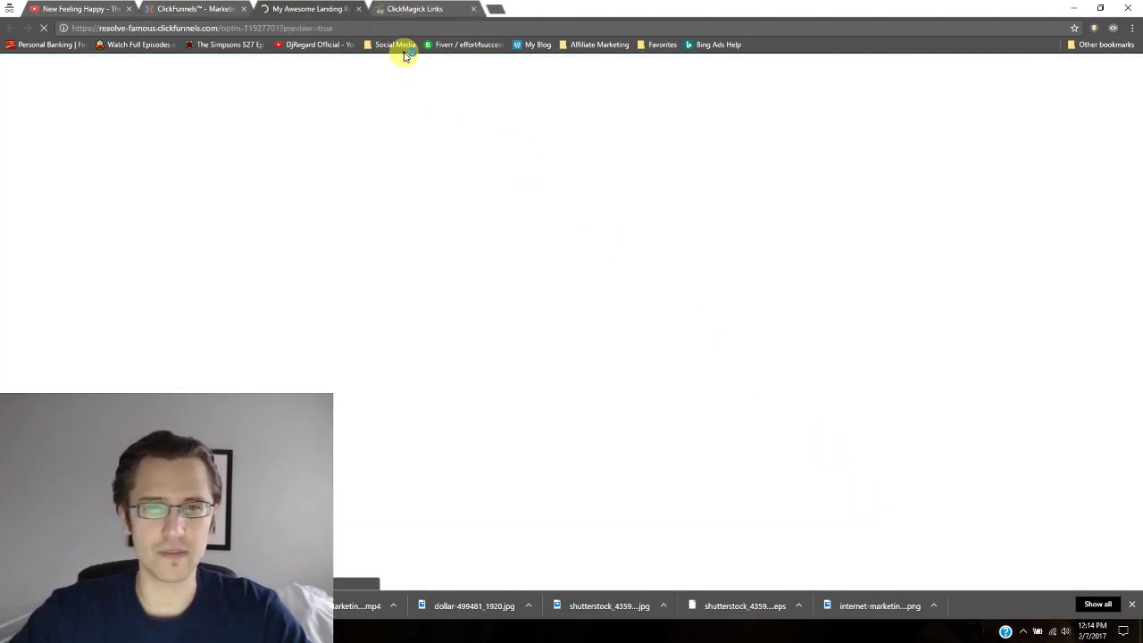
pyautogui.click(359, 8)
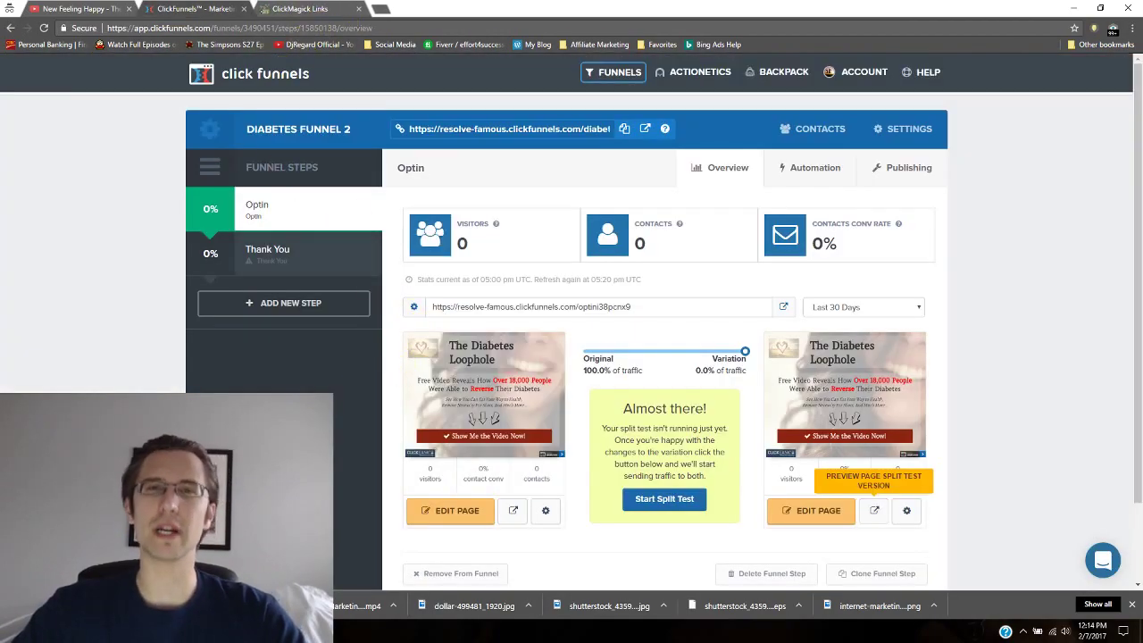
# Set Diabetes funnel 2's optin split to 50% original and 50% variation and apply it
pyautogui.click(669, 353)
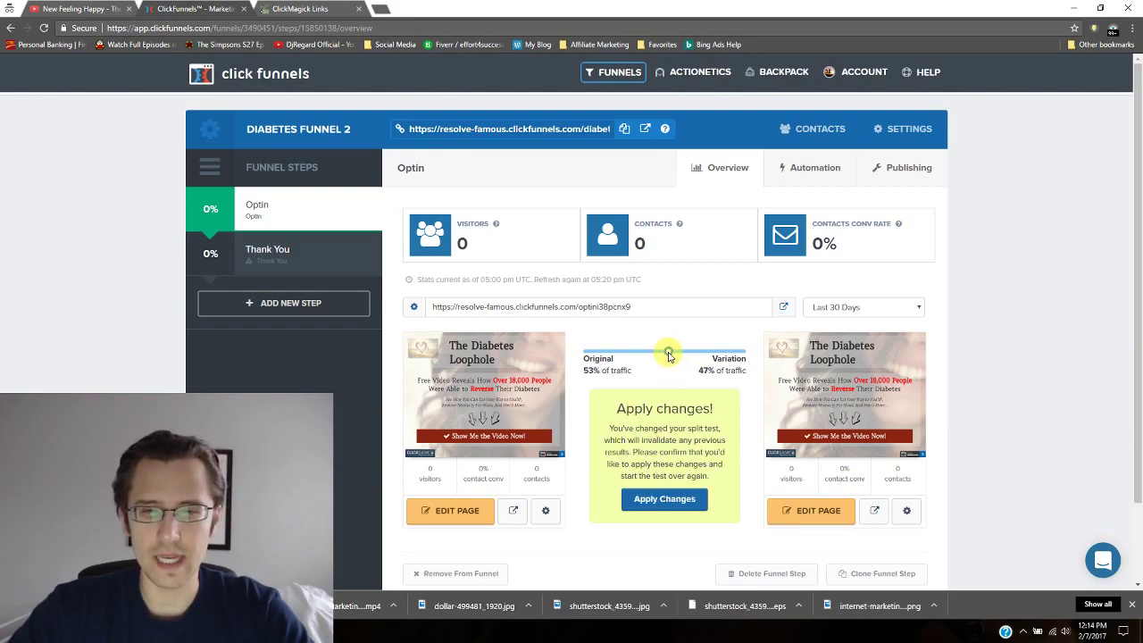
pyautogui.moveTo(669, 353); pyautogui.dragTo(665, 354)
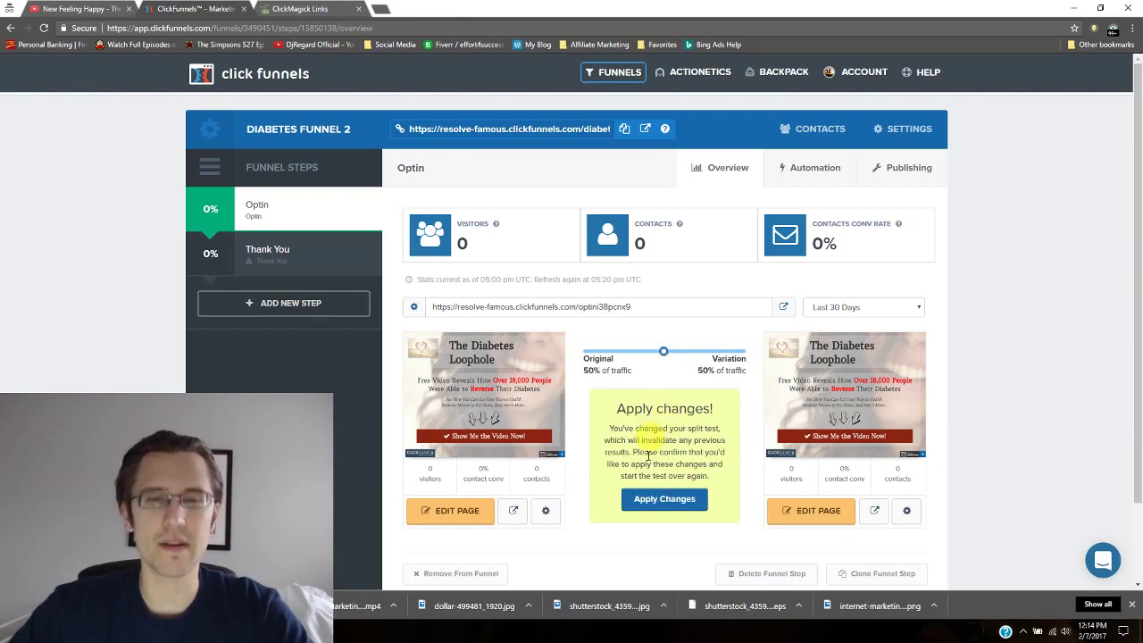
pyautogui.click(643, 499)
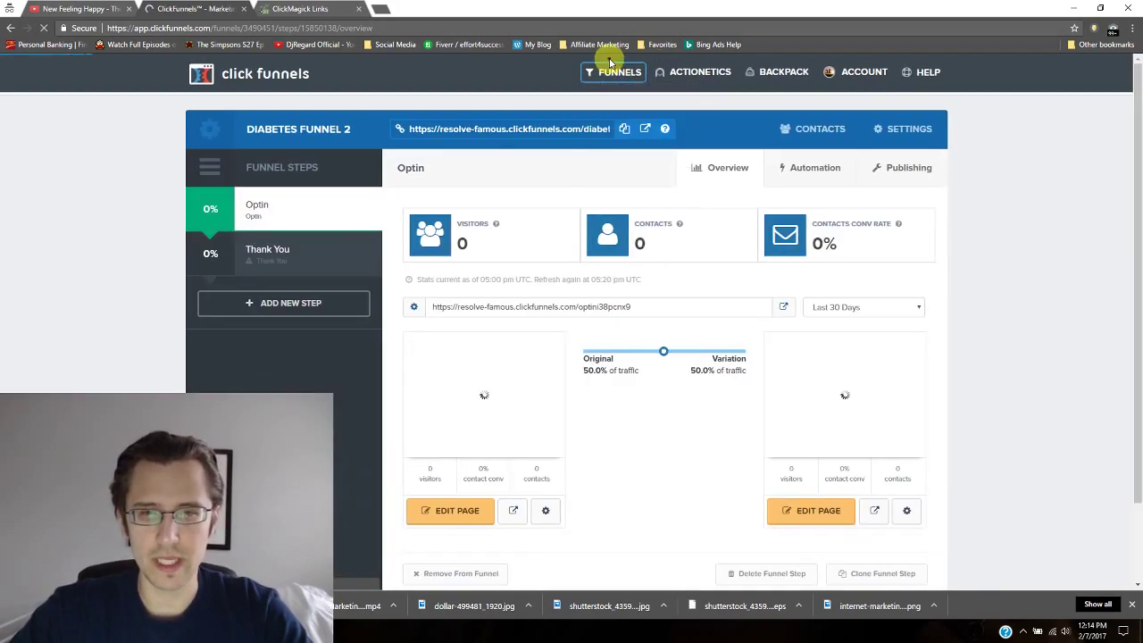
# Return to the funnels list and open the Diabetes Test funnel
pyautogui.moveTo(611, 65)
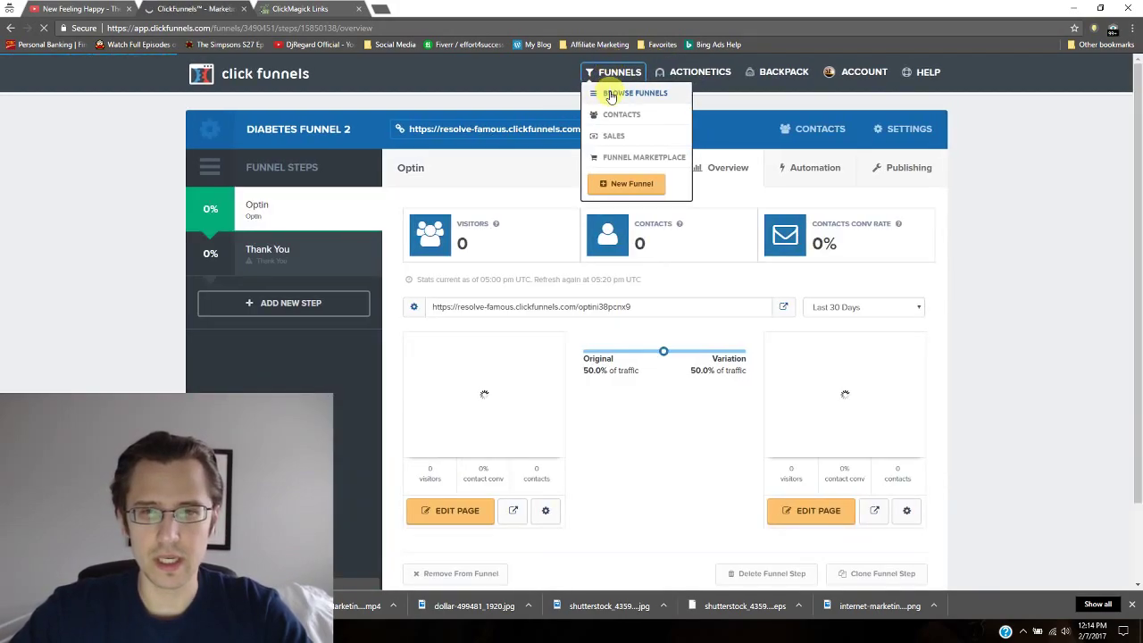
pyautogui.click(613, 94)
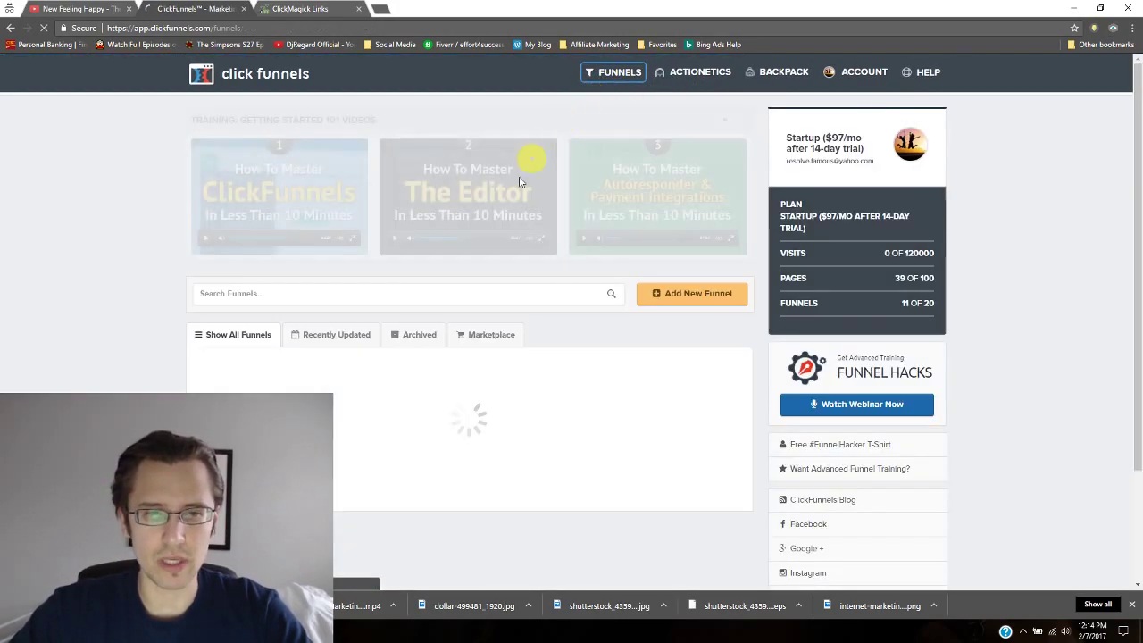
pyautogui.click(731, 437)
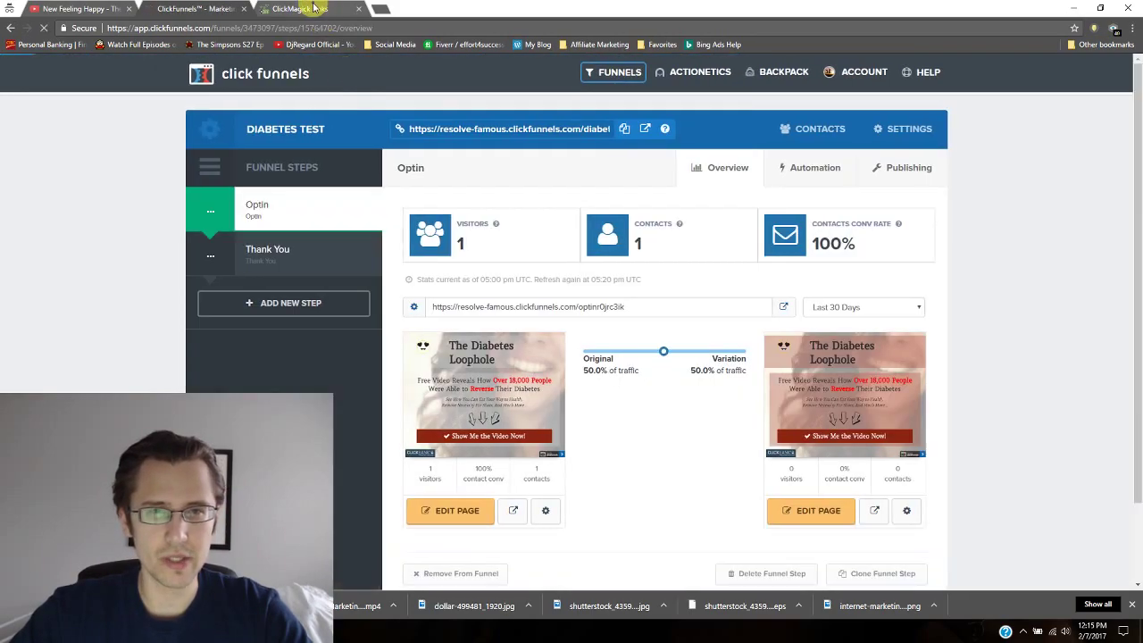
# Back in ClickMagick Links, open Split Testing from the Diabetes link's gear menu
pyautogui.click(300, 9)
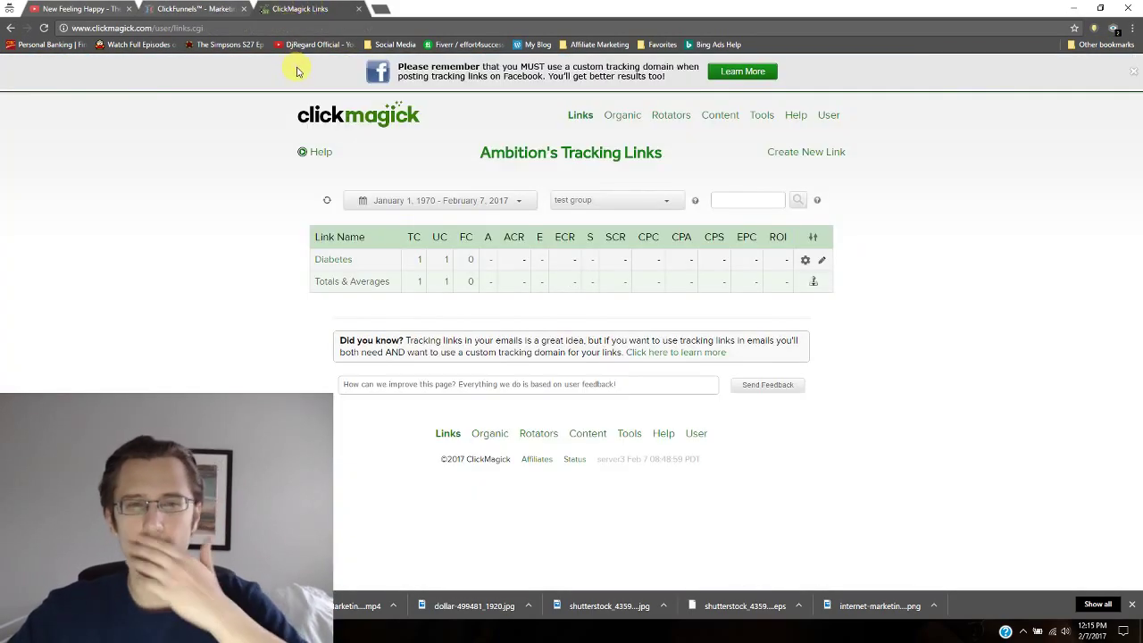
pyautogui.click(805, 260)
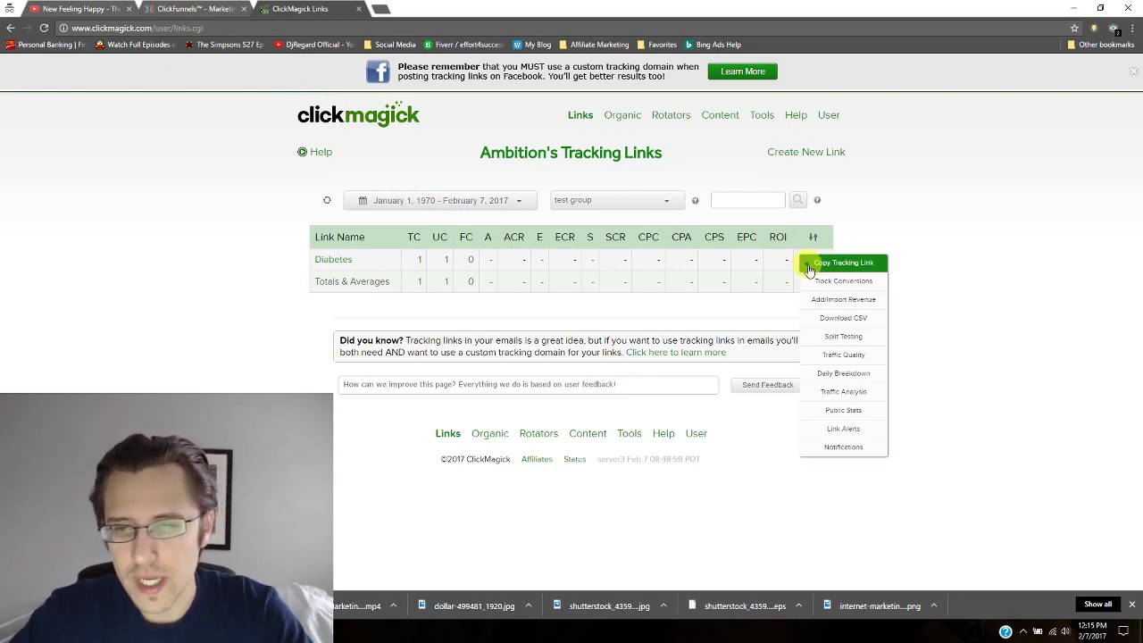
pyautogui.click(843, 336)
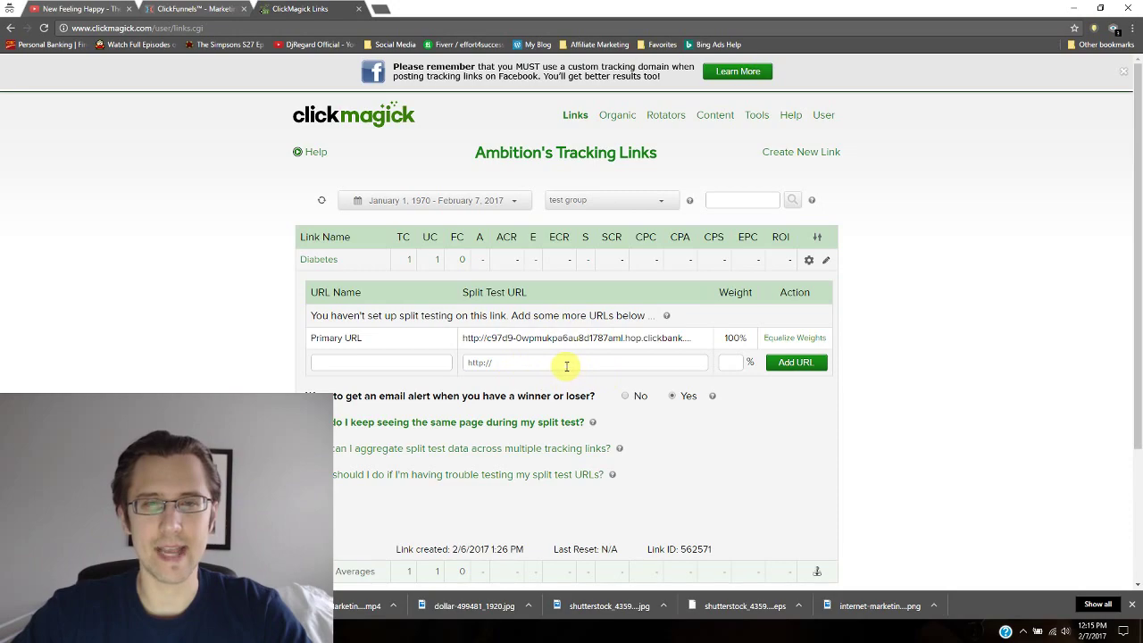
# Open the Diabetes Test variation landing page preview to copy its URL
pyautogui.click(192, 8)
pyautogui.moveTo(452, 344)
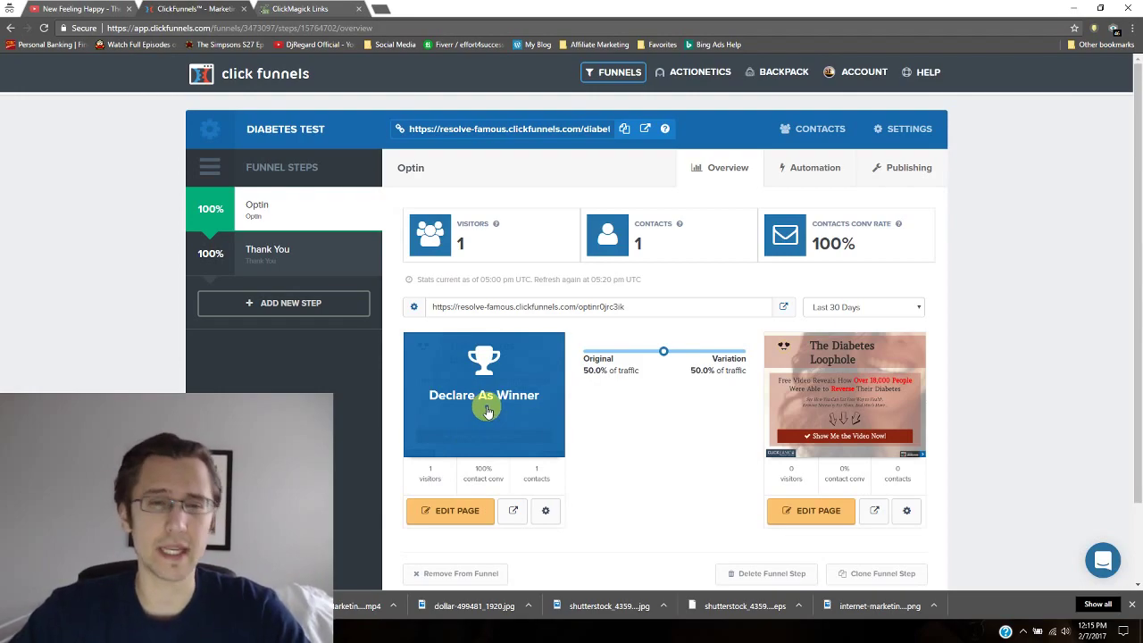
pyautogui.click(877, 513)
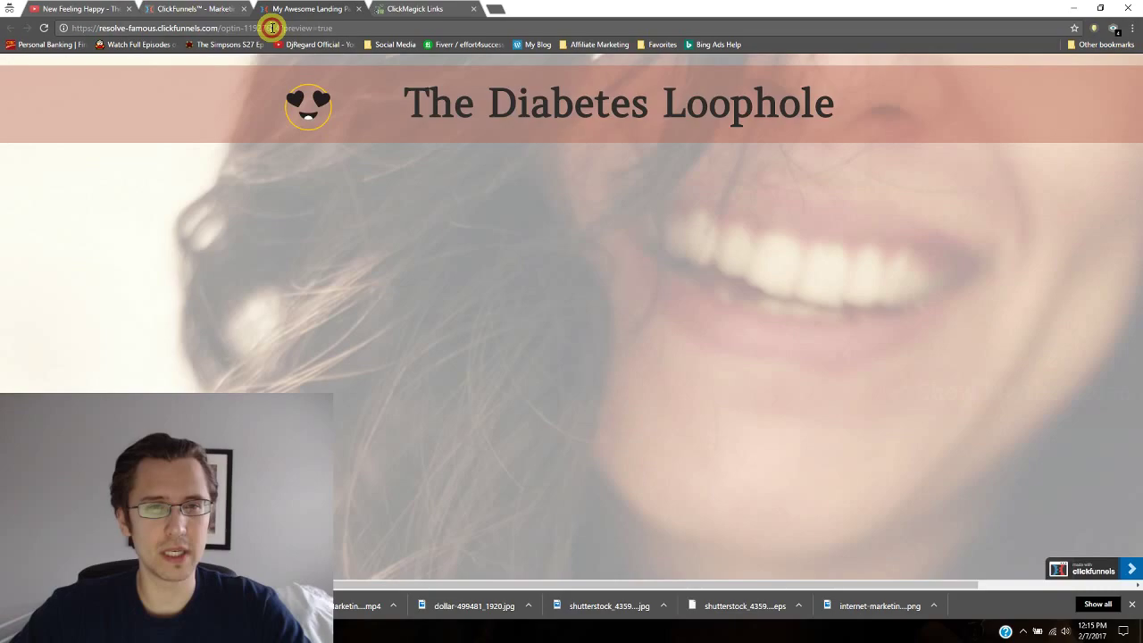
pyautogui.click(273, 30)
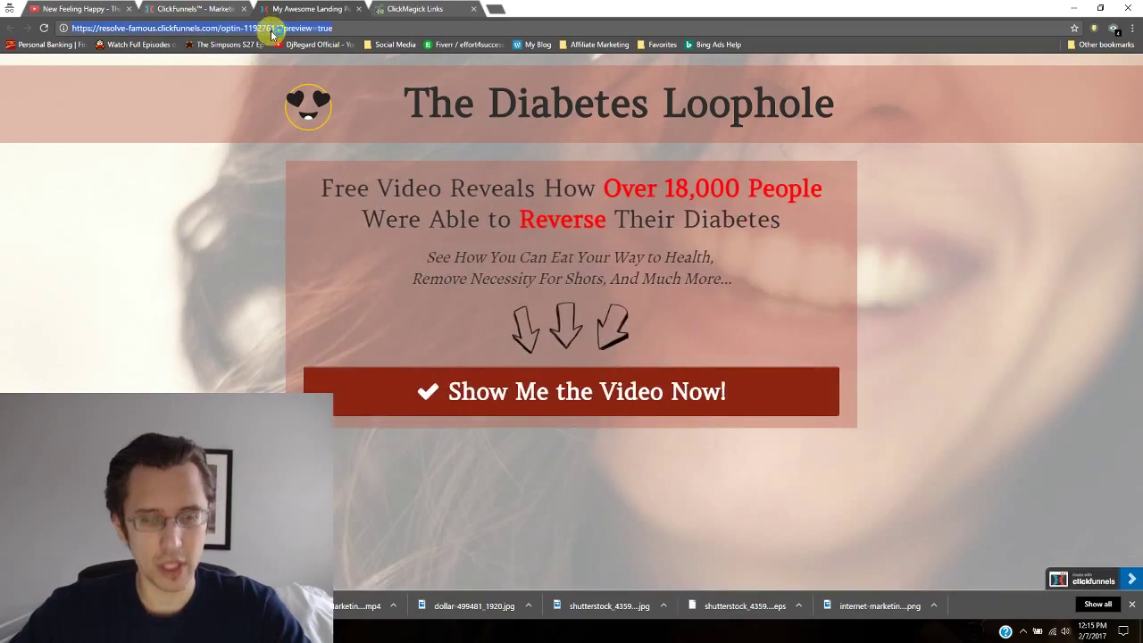
pyautogui.click(359, 13)
# Add the copied URL to the Diabetes split test as Variation 2 with weight 50
pyautogui.click(313, 10)
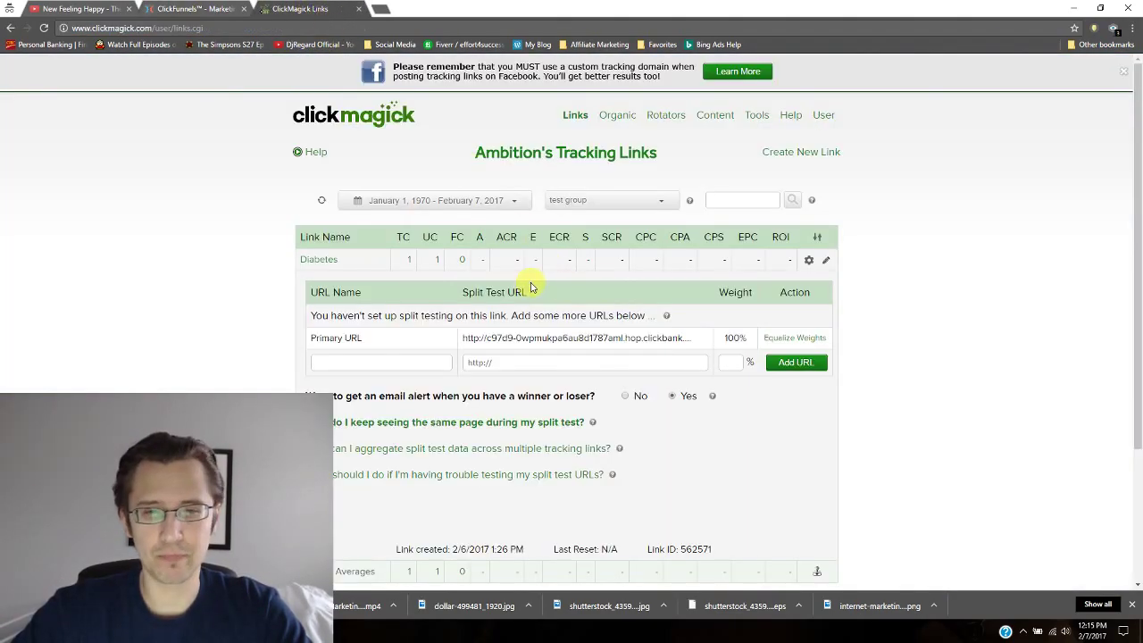
pyautogui.click(502, 361)
pyautogui.doubleClick(503, 360)
pyautogui.hotkey('ctrl', 'v')
pyautogui.click(367, 362)
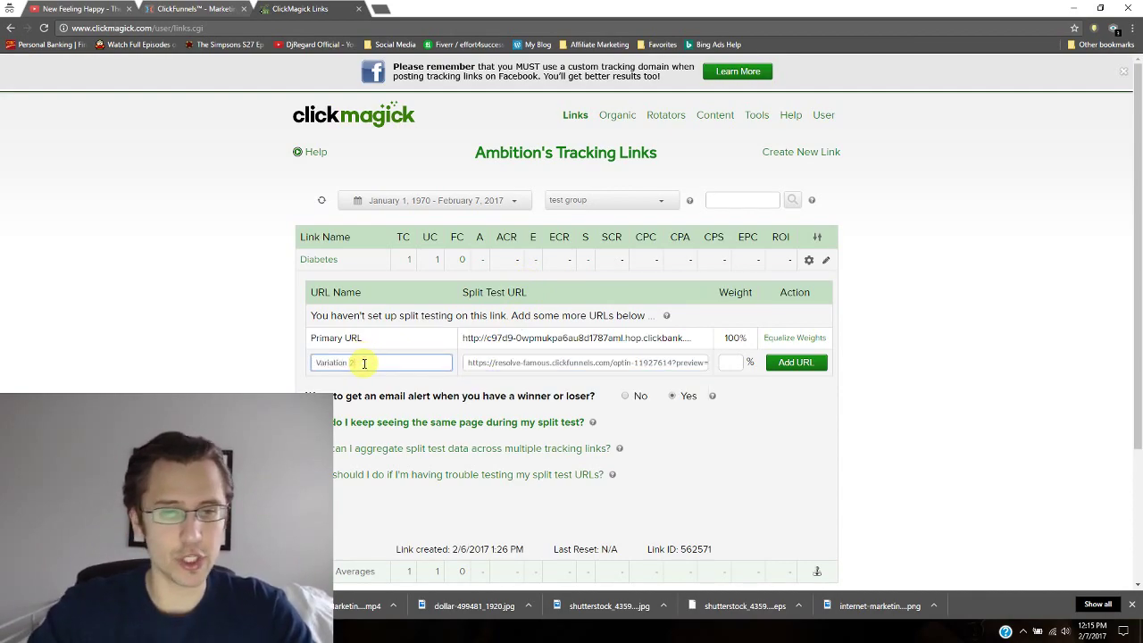
pyautogui.click(734, 361)
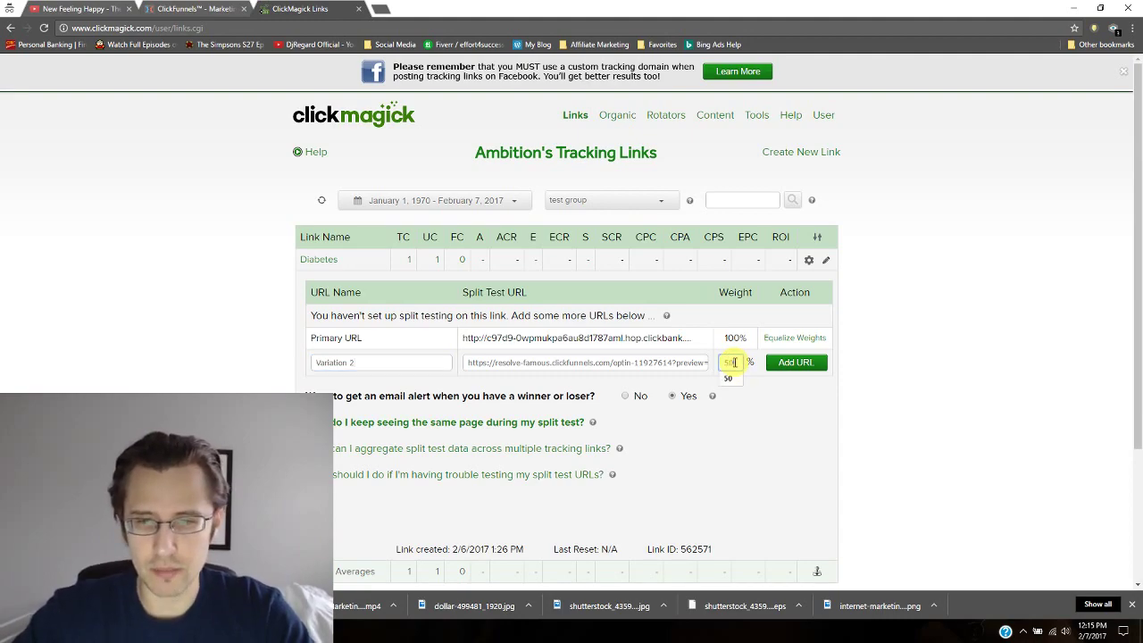
pyautogui.write('50')
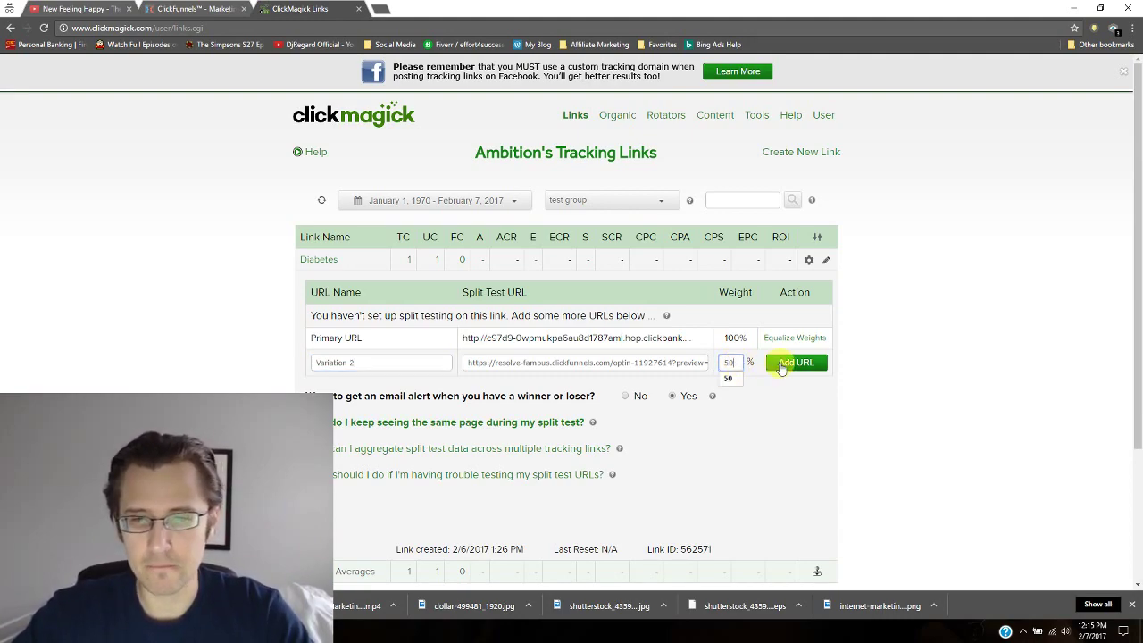
pyautogui.click(788, 363)
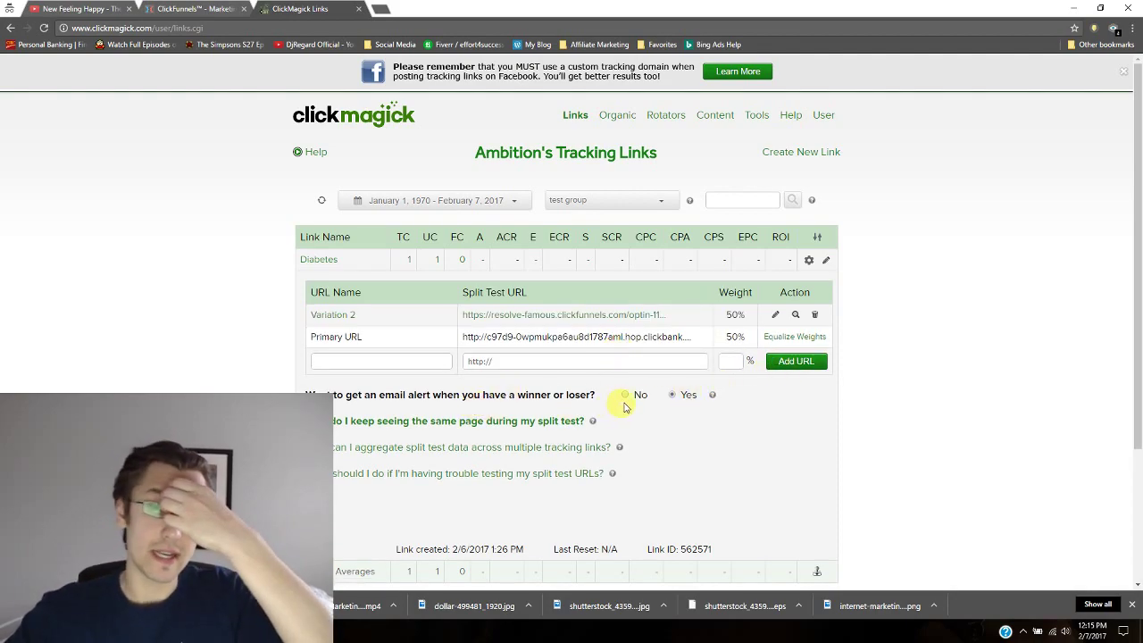
# Open Diabetes funnel 2's original landing page in a new tab to copy its URL
pyautogui.click(202, 11)
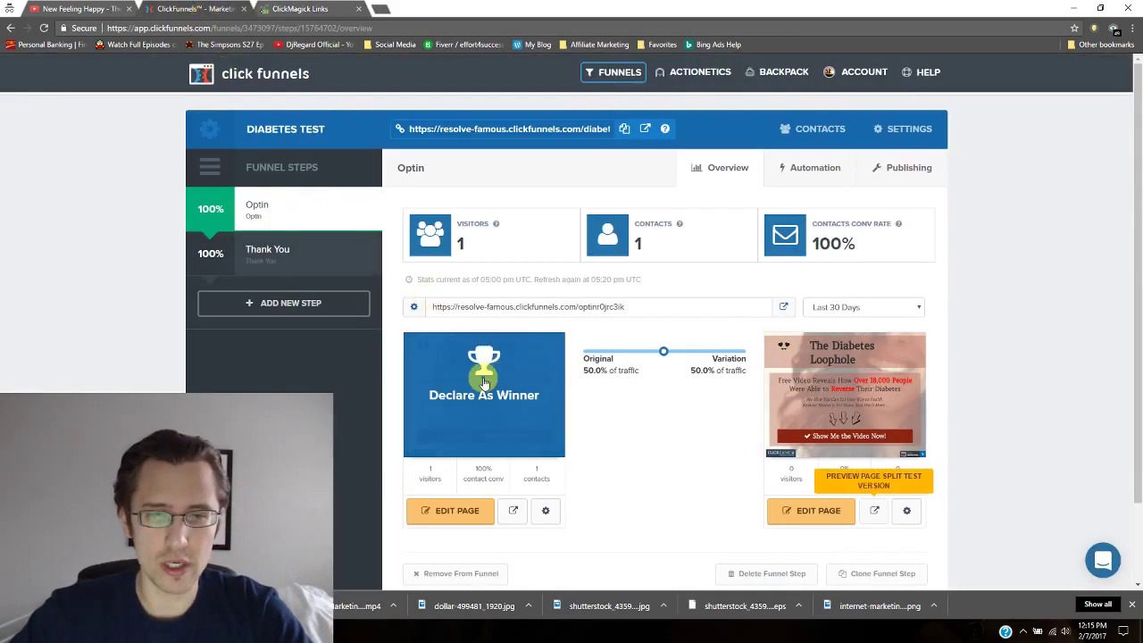
pyautogui.click(626, 72)
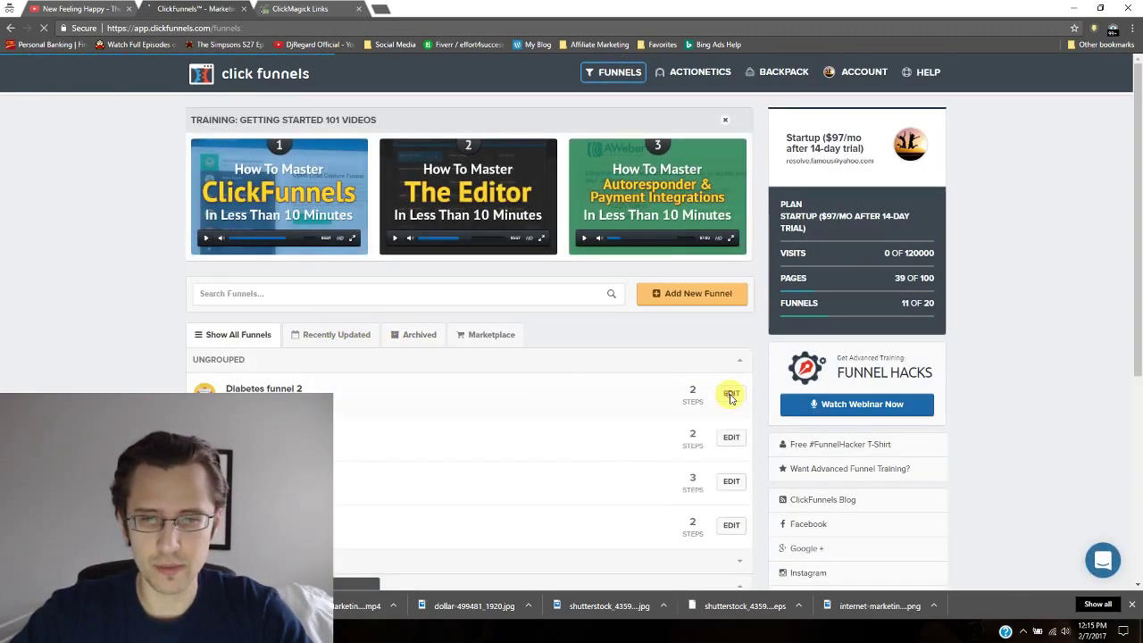
pyautogui.click(729, 399)
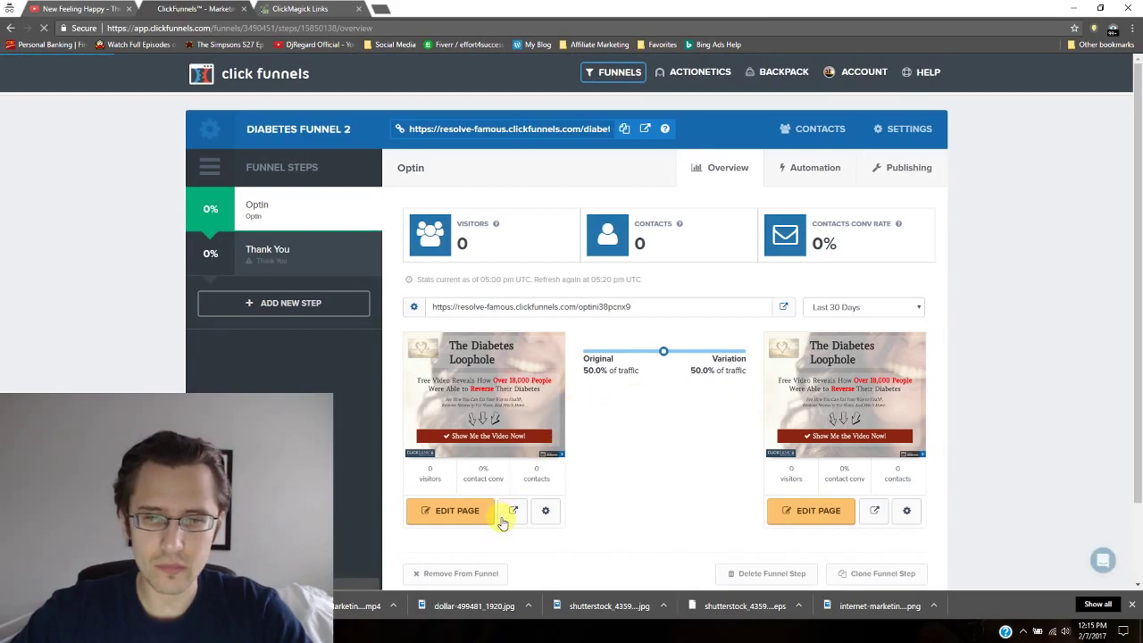
pyautogui.click(513, 510)
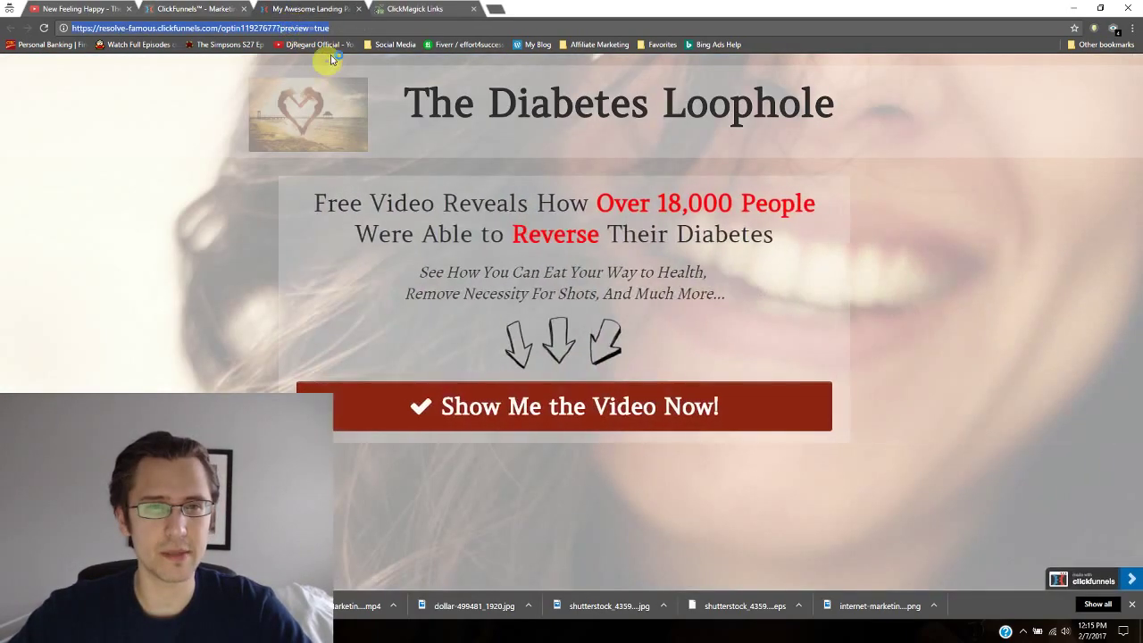
pyautogui.click(358, 8)
# Add the copied URL as Variation 3 at 25% weight, accepting the test reset
pyautogui.click(308, 12)
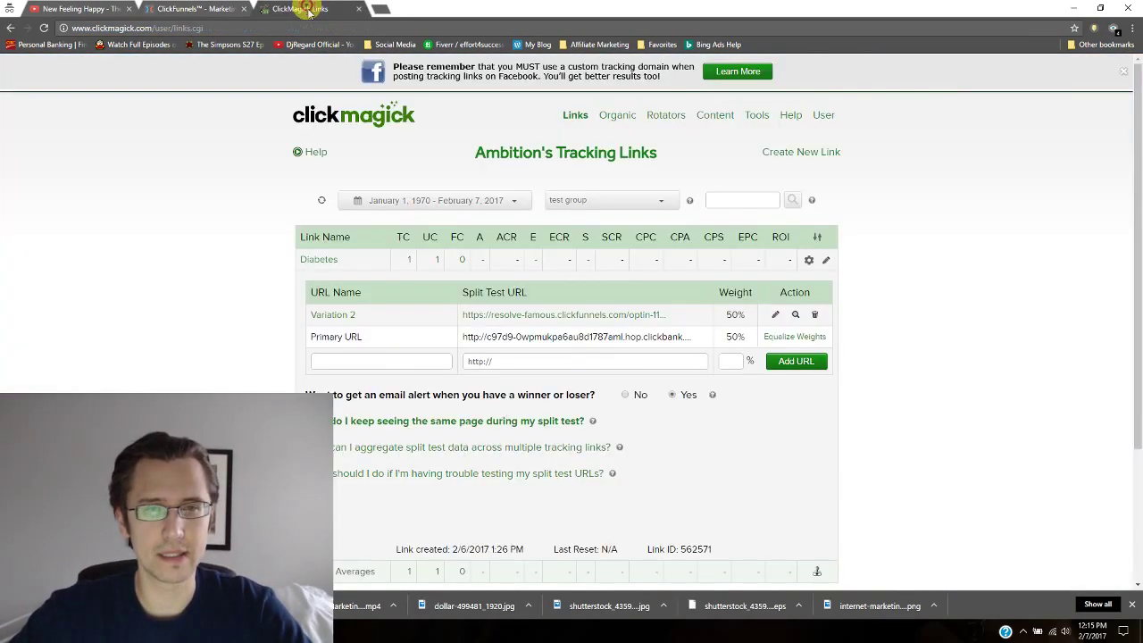
pyautogui.tripleClick(513, 361)
pyautogui.hotkey('ctrl', 'v')
pyautogui.click(396, 359)
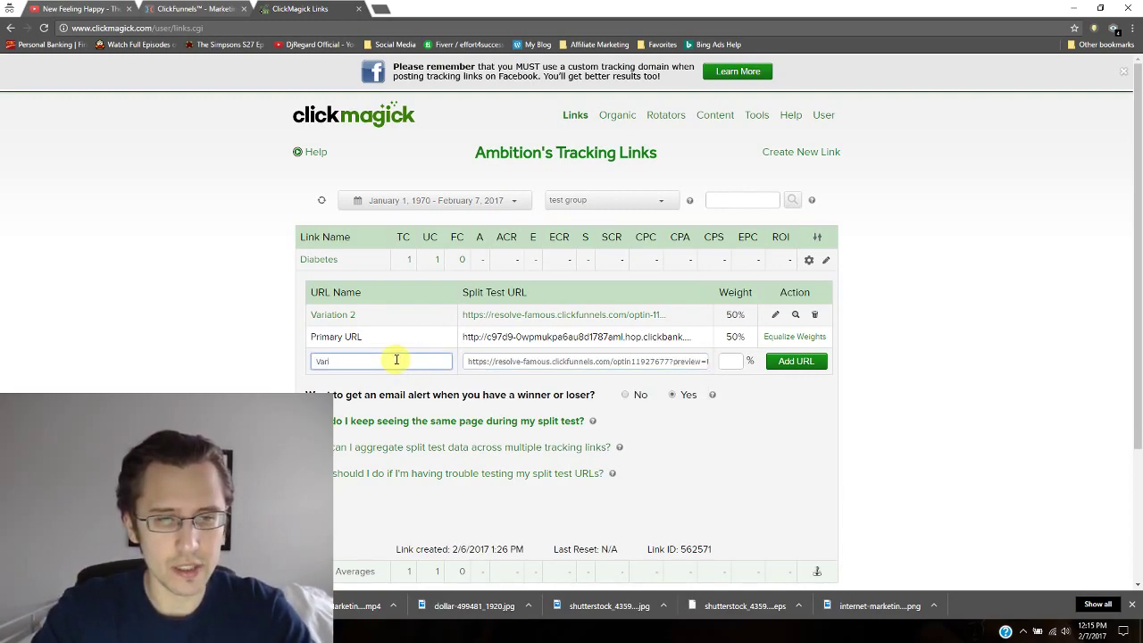
pyautogui.write('Variation 3')
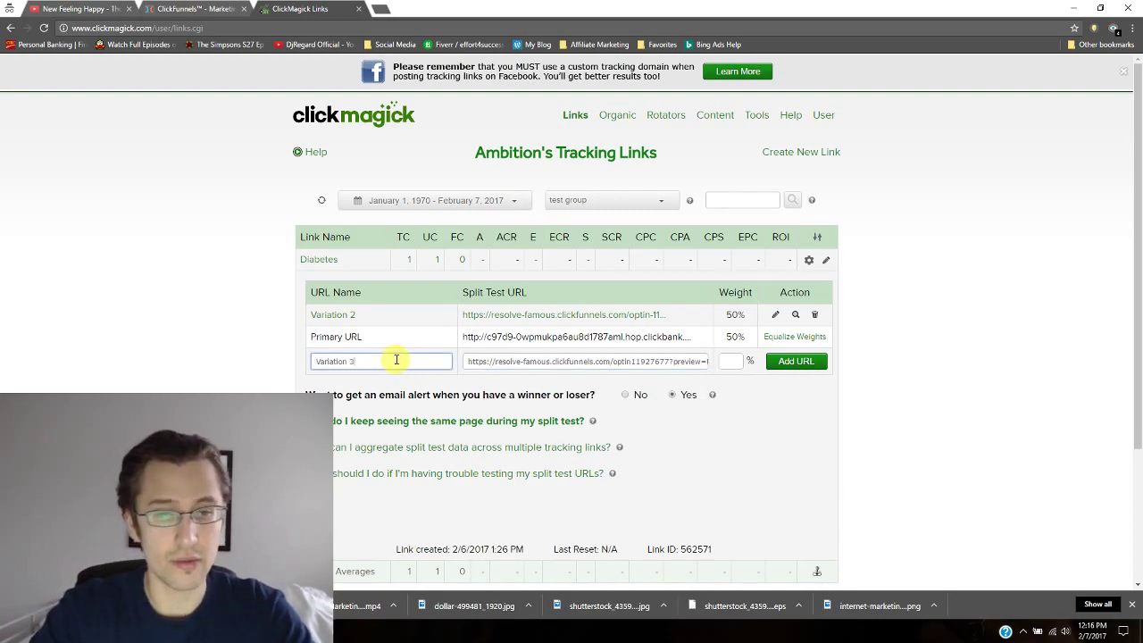
pyautogui.click(732, 361)
pyautogui.write('25')
pyautogui.click(777, 361)
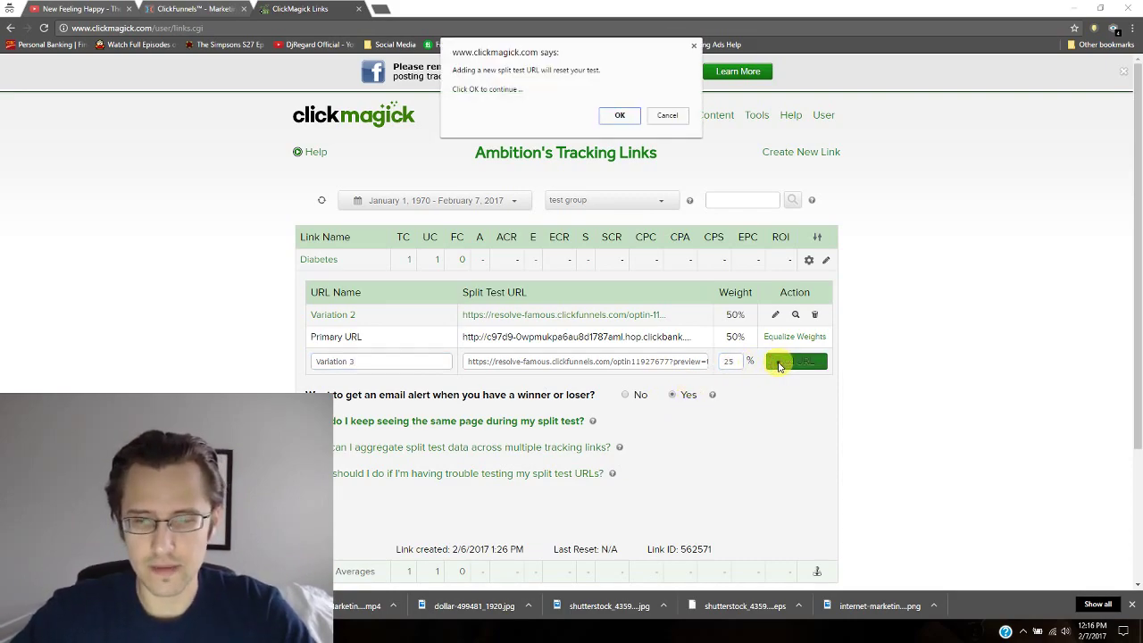
pyautogui.click(618, 116)
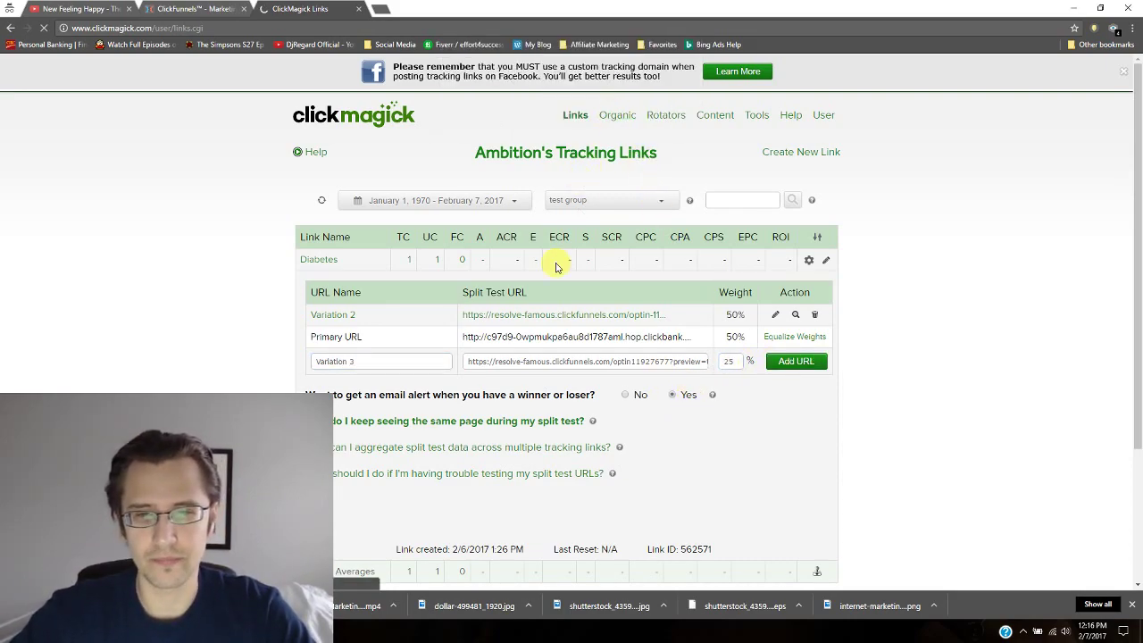
# Open Diabetes funnel 2's variation page preview to copy its URL
pyautogui.click(204, 9)
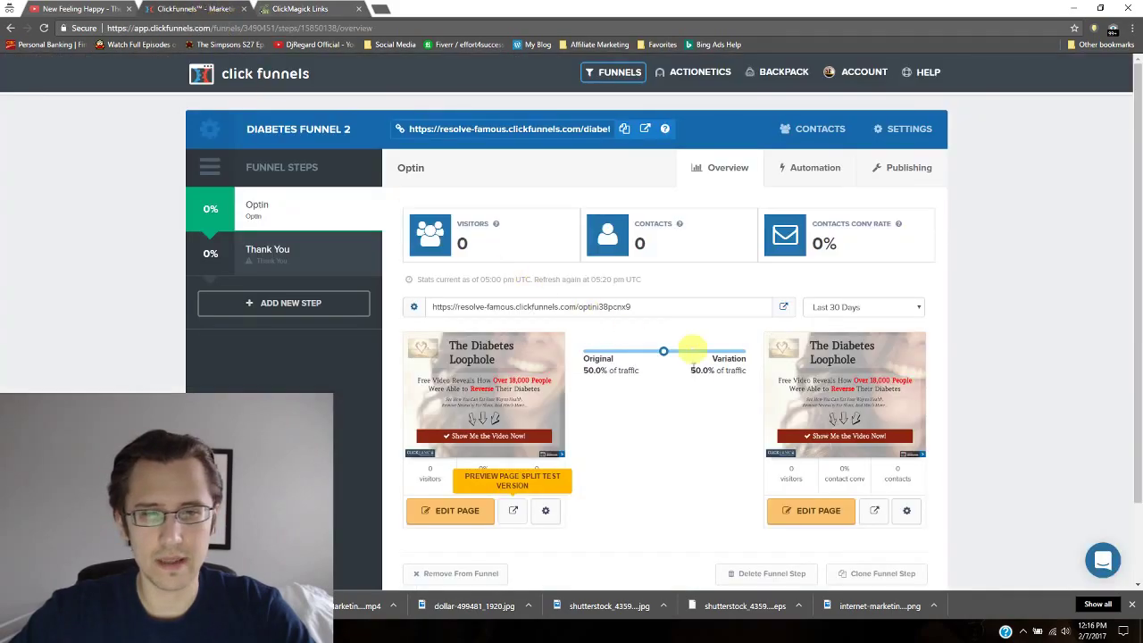
pyautogui.click(871, 472)
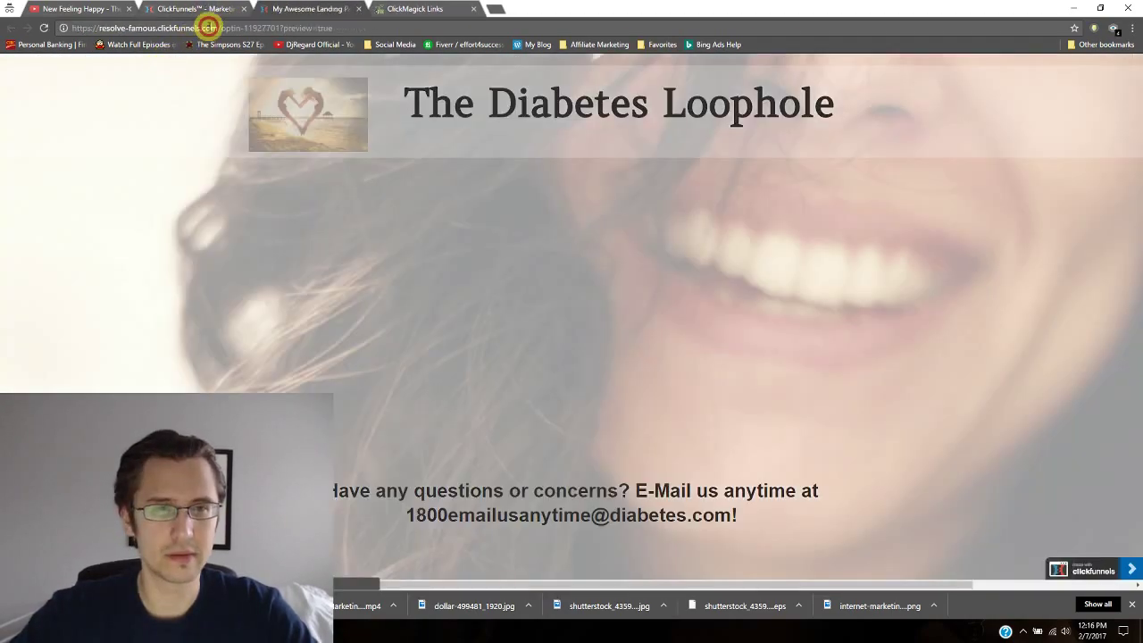
pyautogui.click(356, 9)
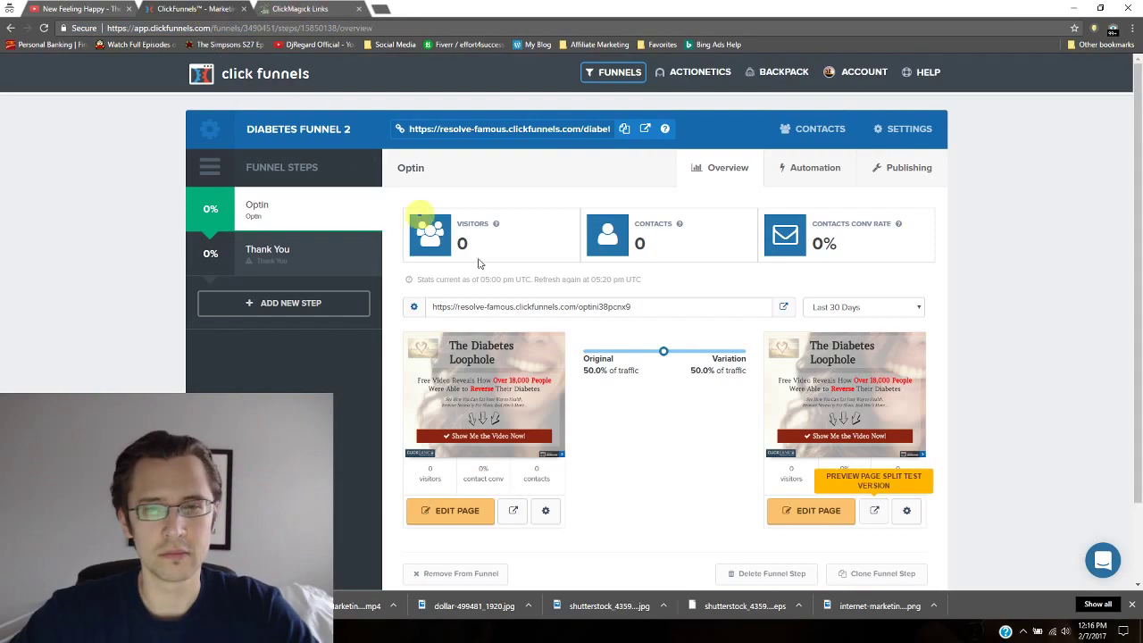
pyautogui.click(317, 10)
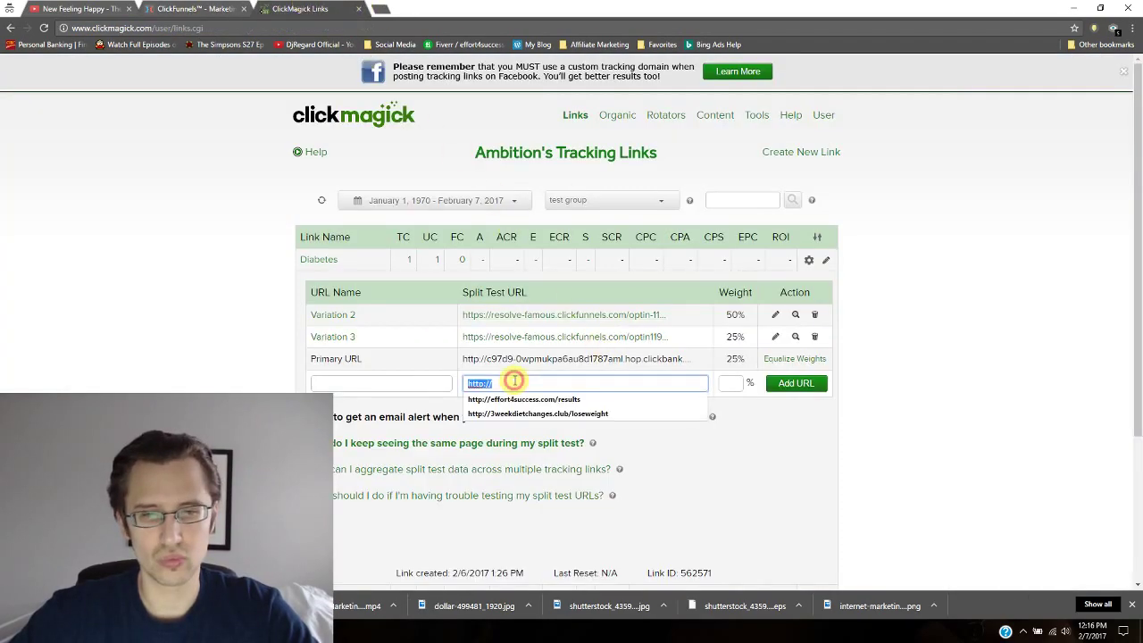
# Paste the fourth page URL into the split test and name it Variation 4
pyautogui.hotkey('ctrl', 'v')
pyautogui.click(382, 385)
pyautogui.write('Variatio')
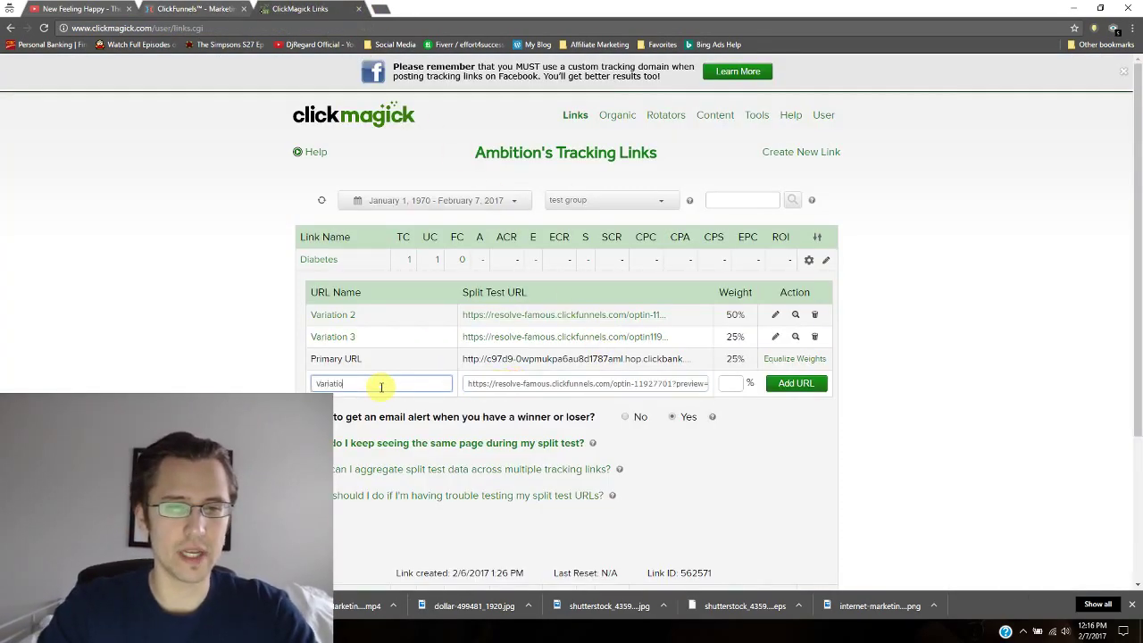
pyautogui.write('n 4')
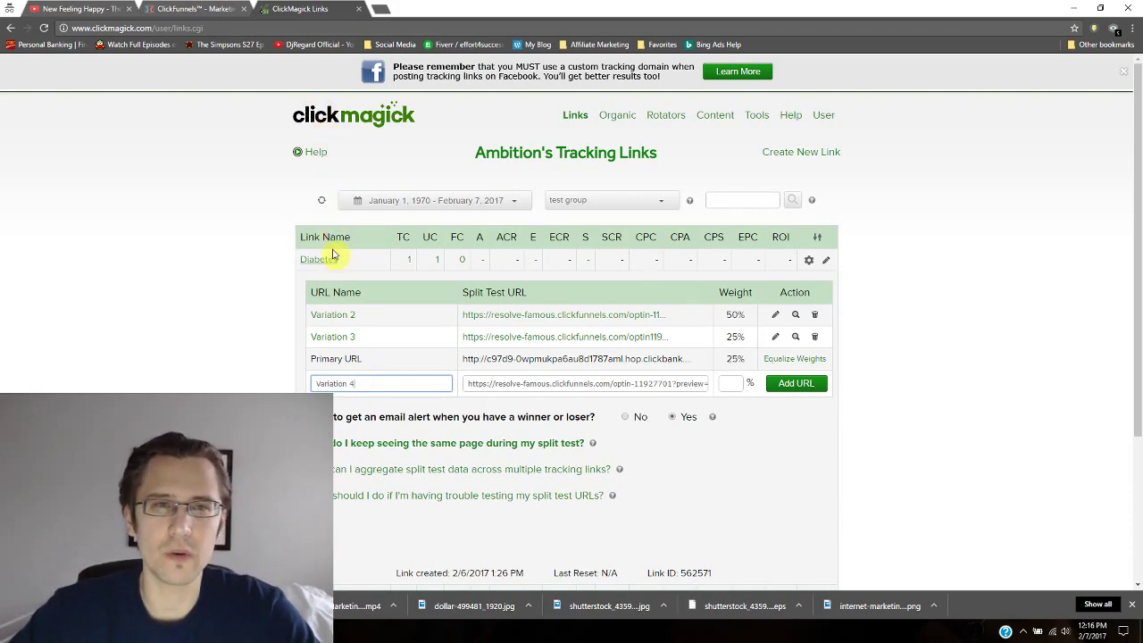
pyautogui.click(194, 9)
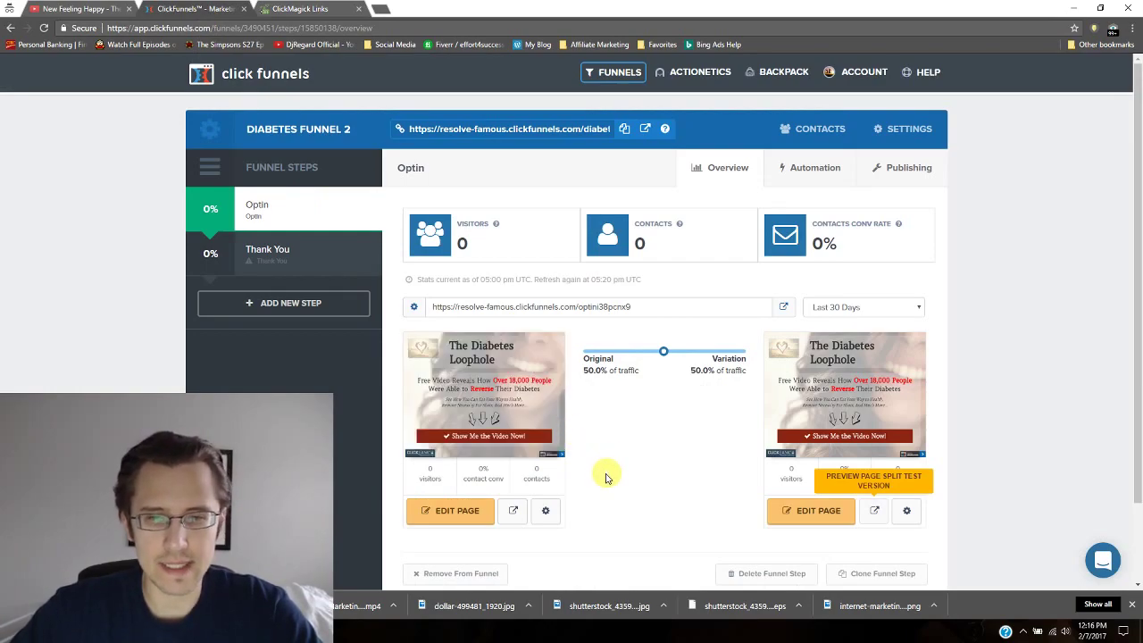
pyautogui.click(309, 9)
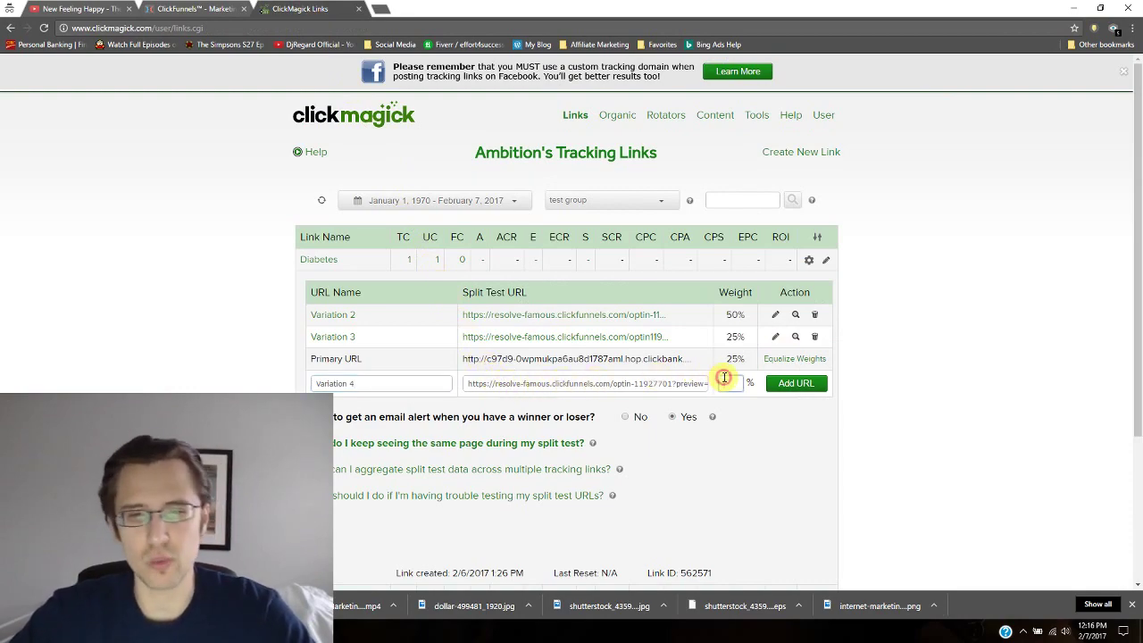
# Try adding Variation 4 at 25% weight, which ClickMagick rejects with a ratio error
pyautogui.click(725, 377)
pyautogui.write('25')
pyautogui.click(779, 384)
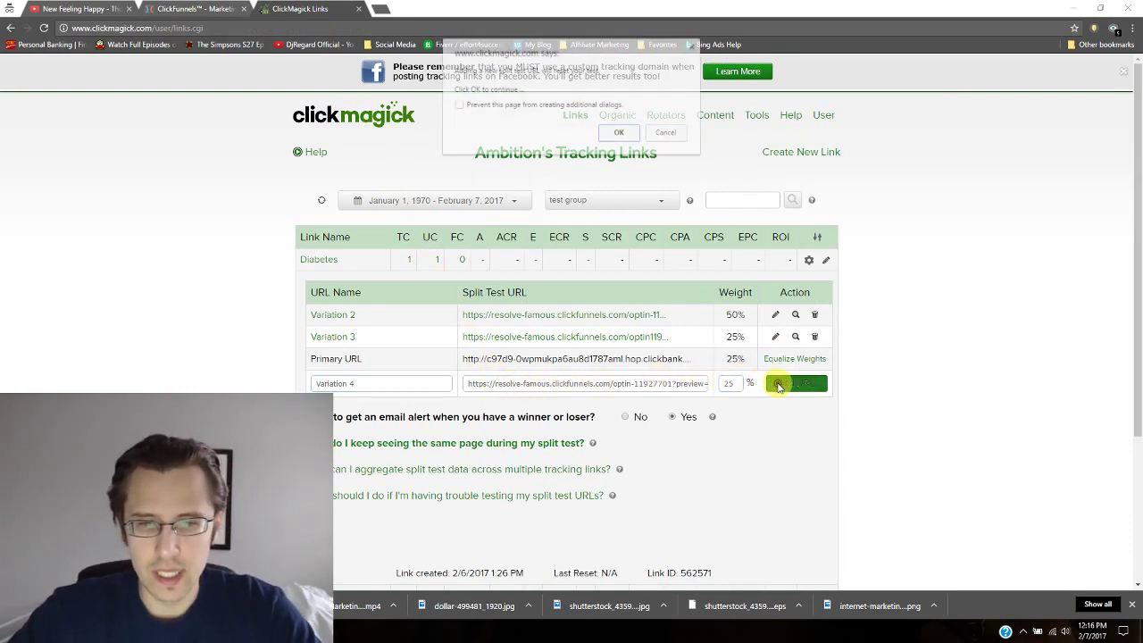
pyautogui.click(621, 132)
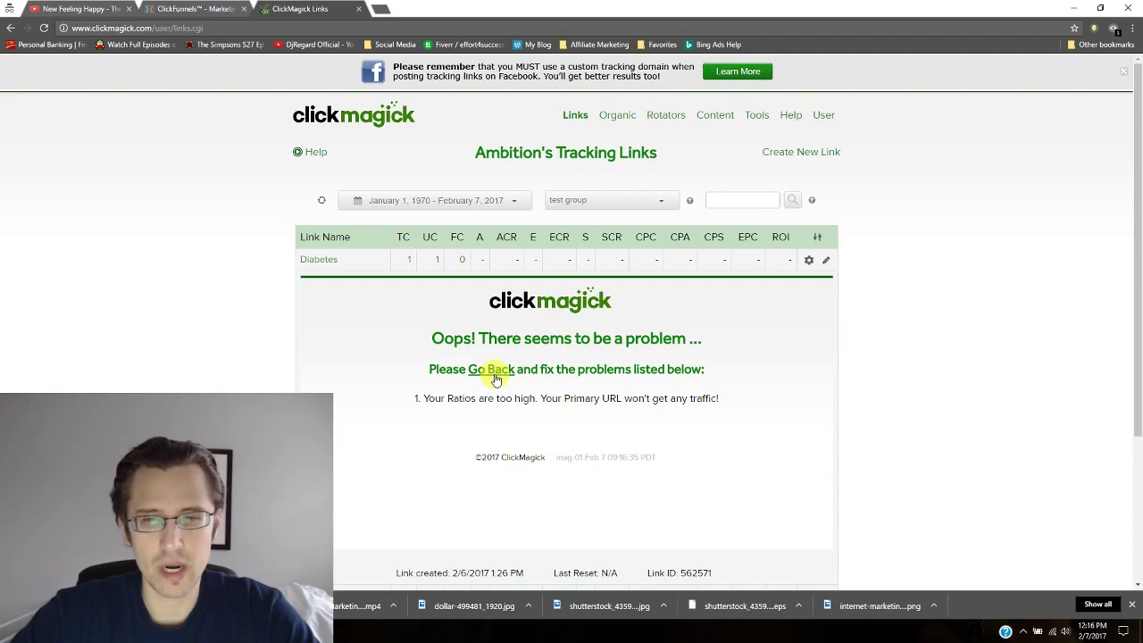
# Equalize the existing weights, then add the pasted ClickFunnels URL as Variation 4 at 25%
pyautogui.click(491, 369)
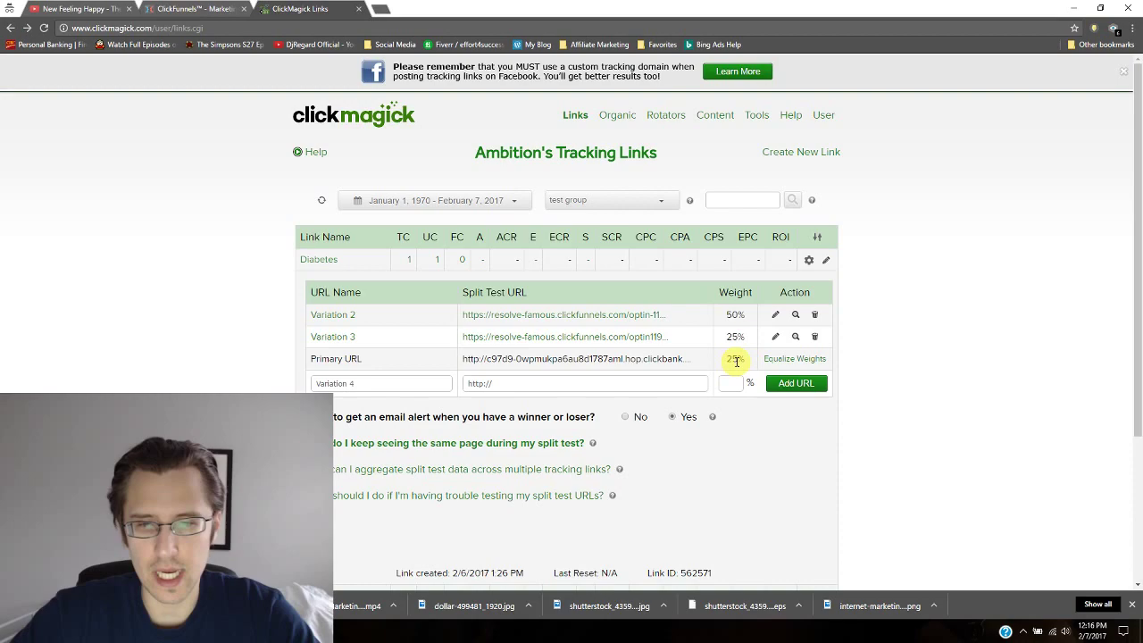
pyautogui.click(777, 361)
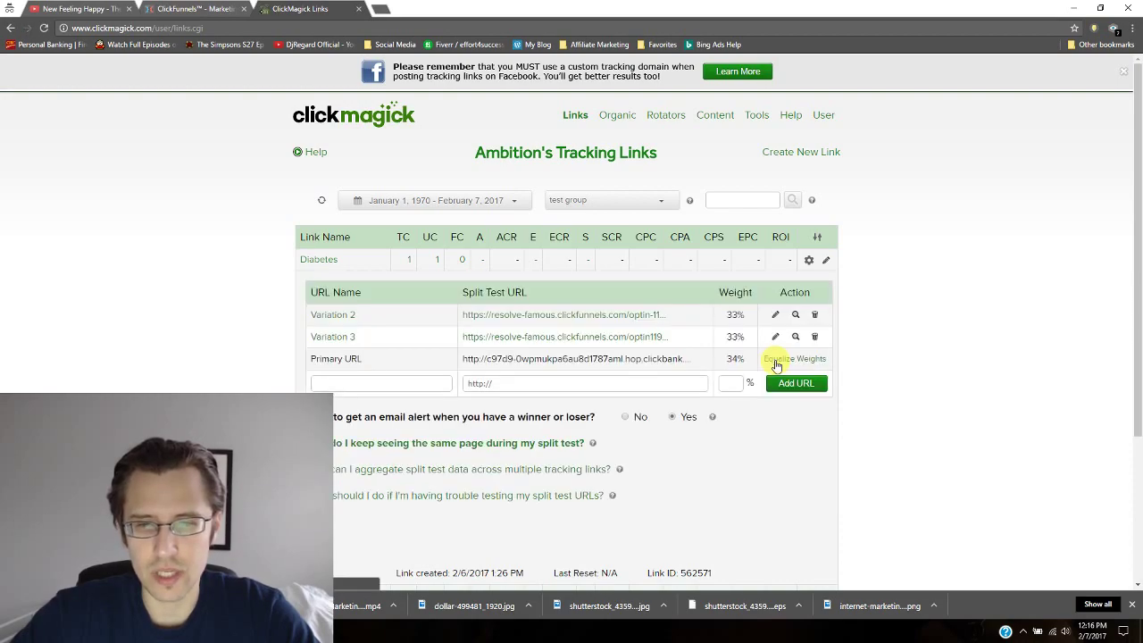
pyautogui.click(731, 381)
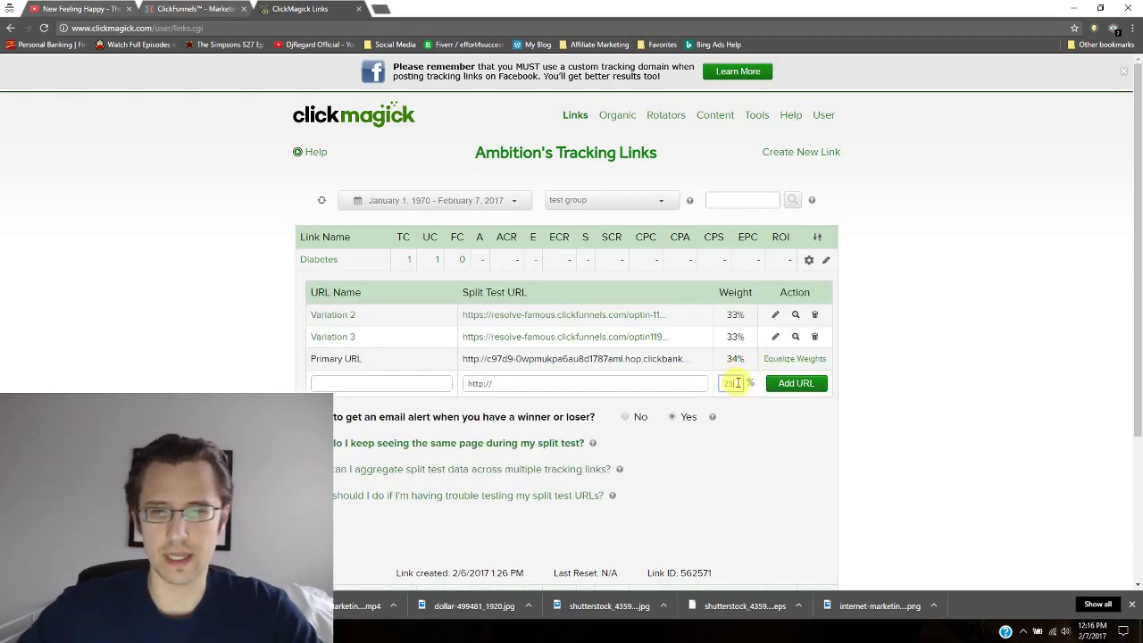
pyautogui.click(630, 383)
pyautogui.hotkey('ctrl', 'v')
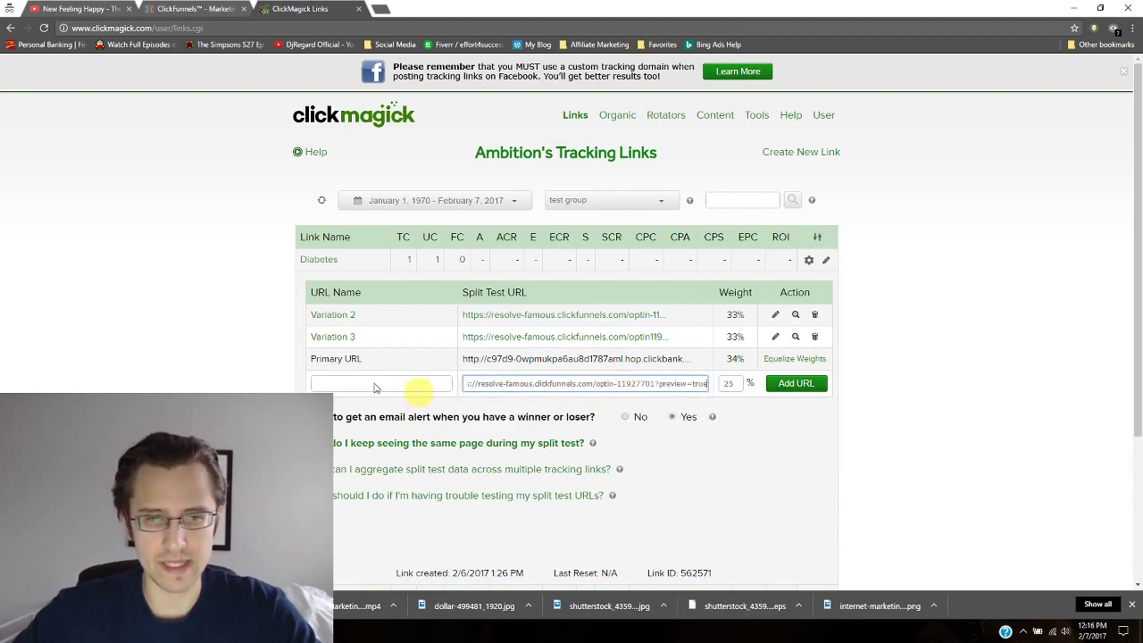
pyautogui.click(374, 384)
pyautogui.write('Vari')
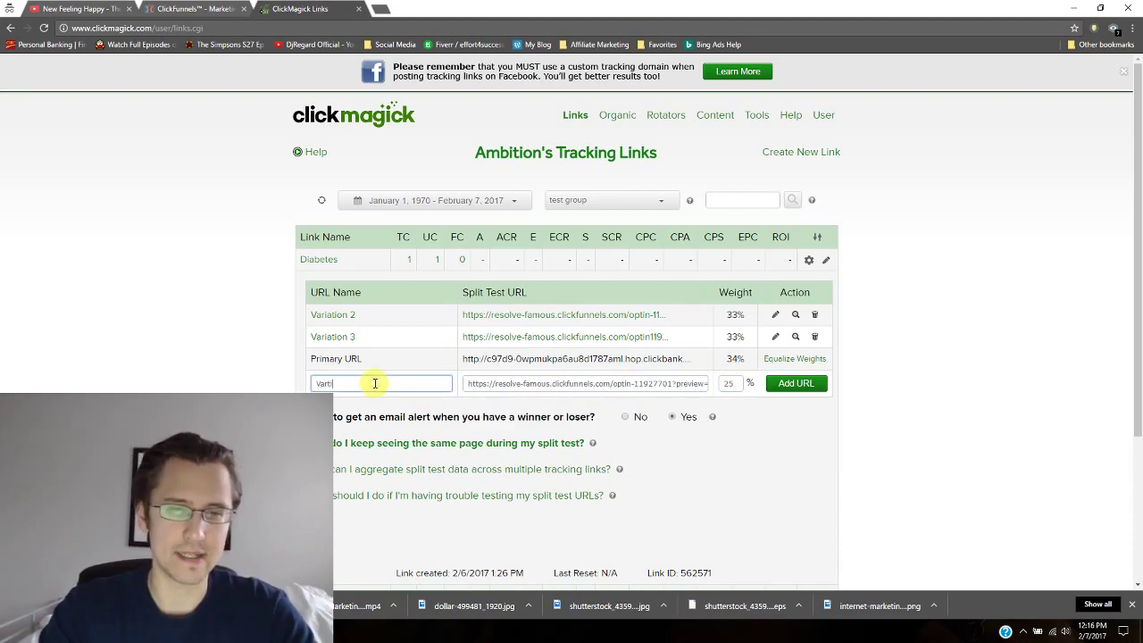
pyautogui.write('ation 4')
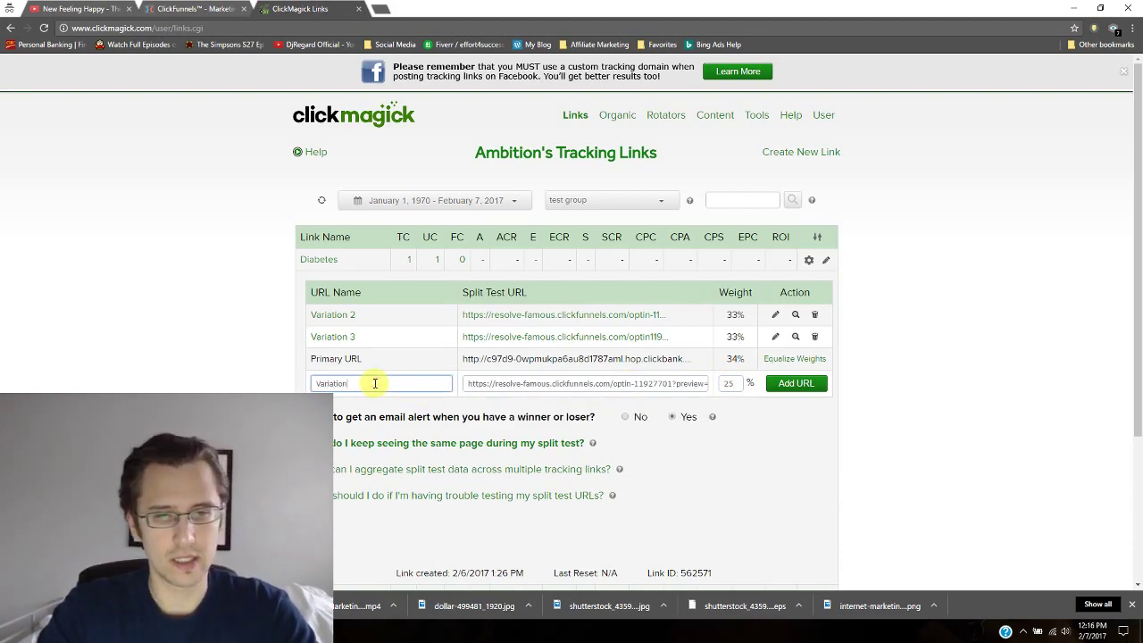
pyautogui.click(791, 384)
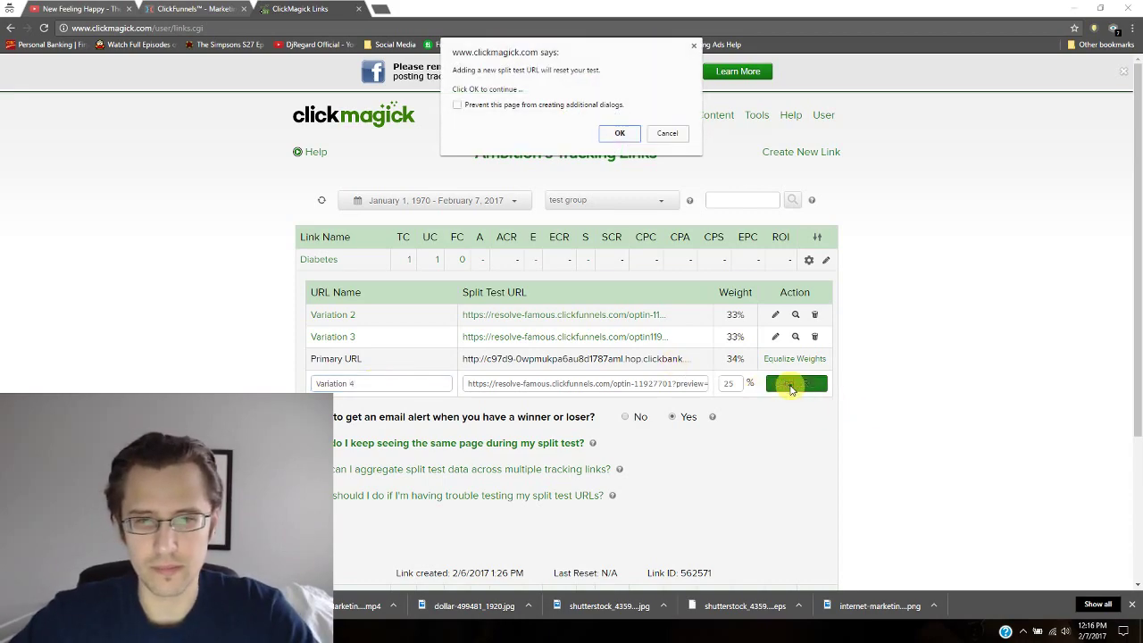
pyautogui.click(615, 132)
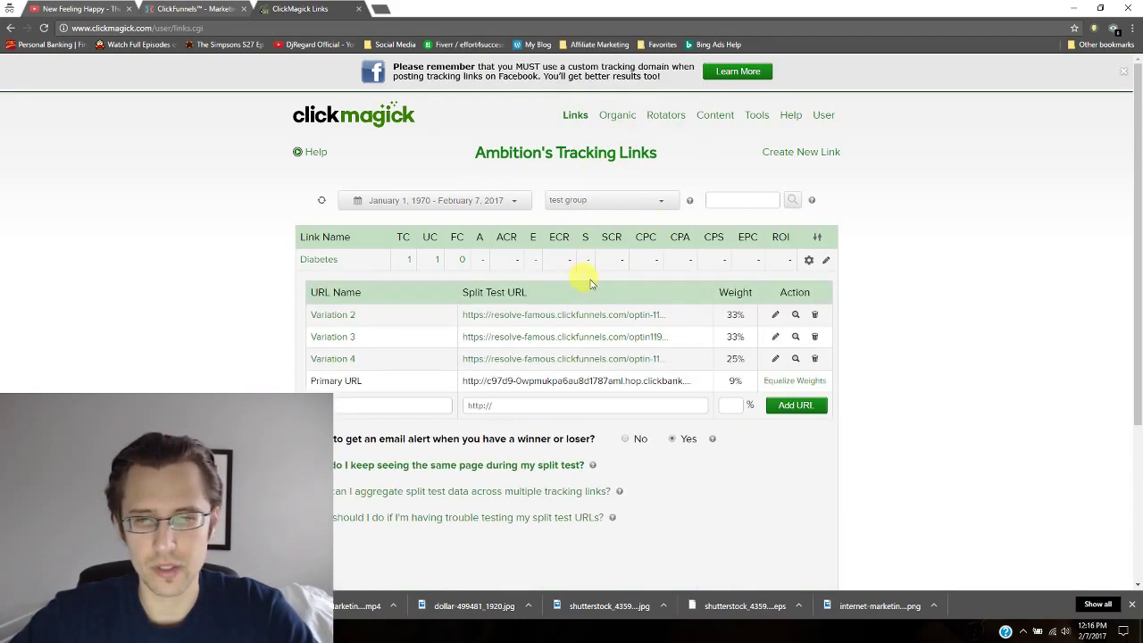
# Equalize weights so the primary URL and Variations 2, 3 and 4 each get 25%
pyautogui.click(779, 382)
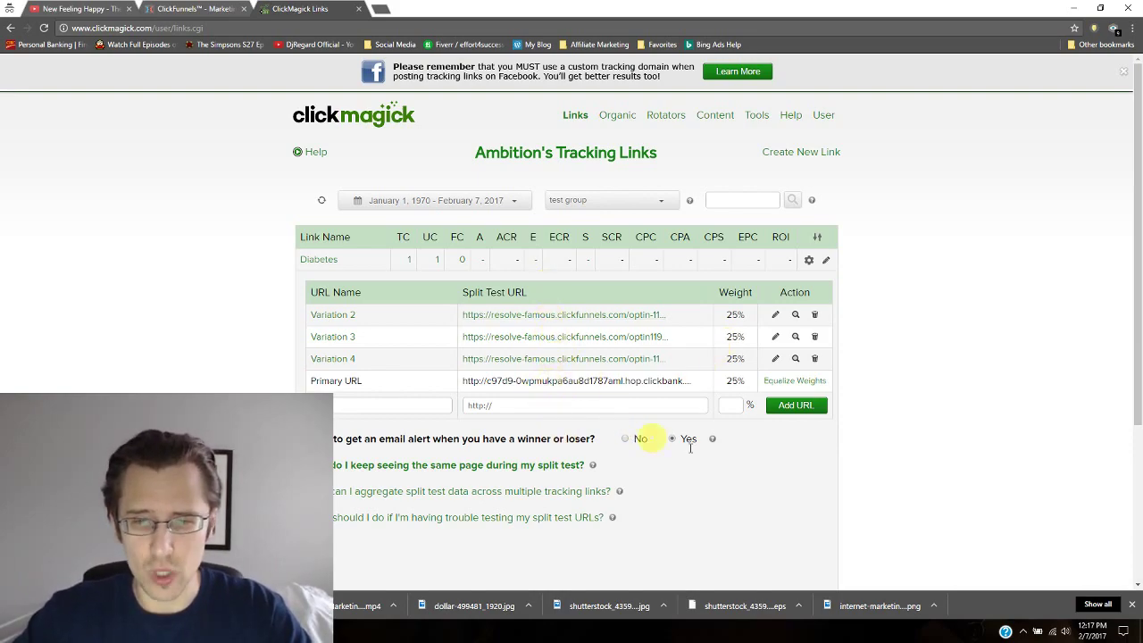
pyautogui.scroll(-1, 553, 483)
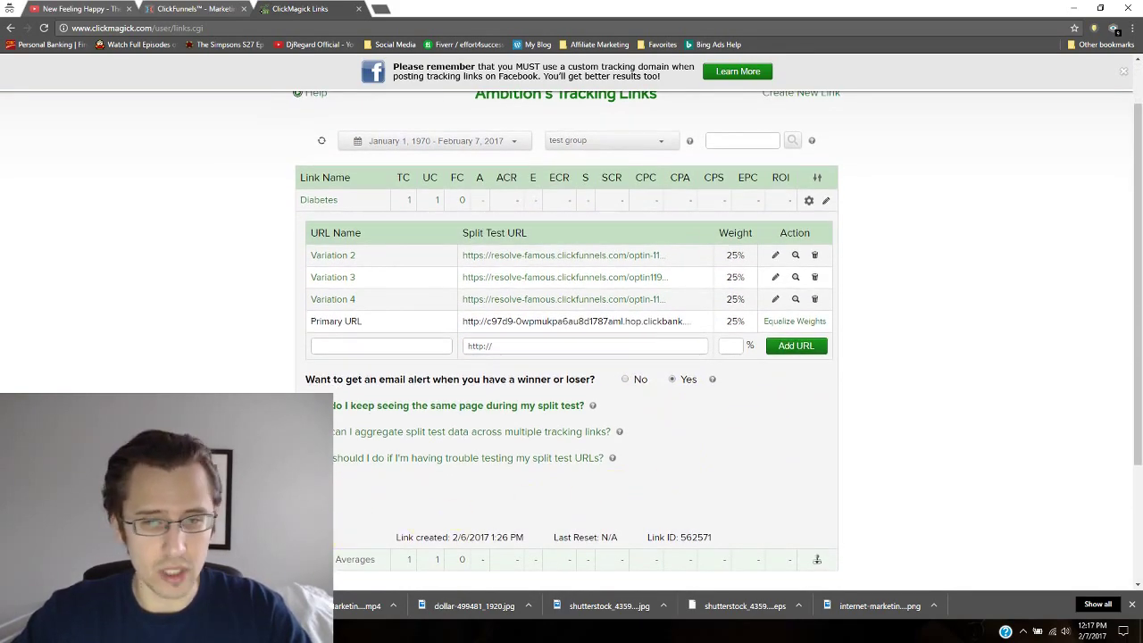
pyautogui.click(336, 555)
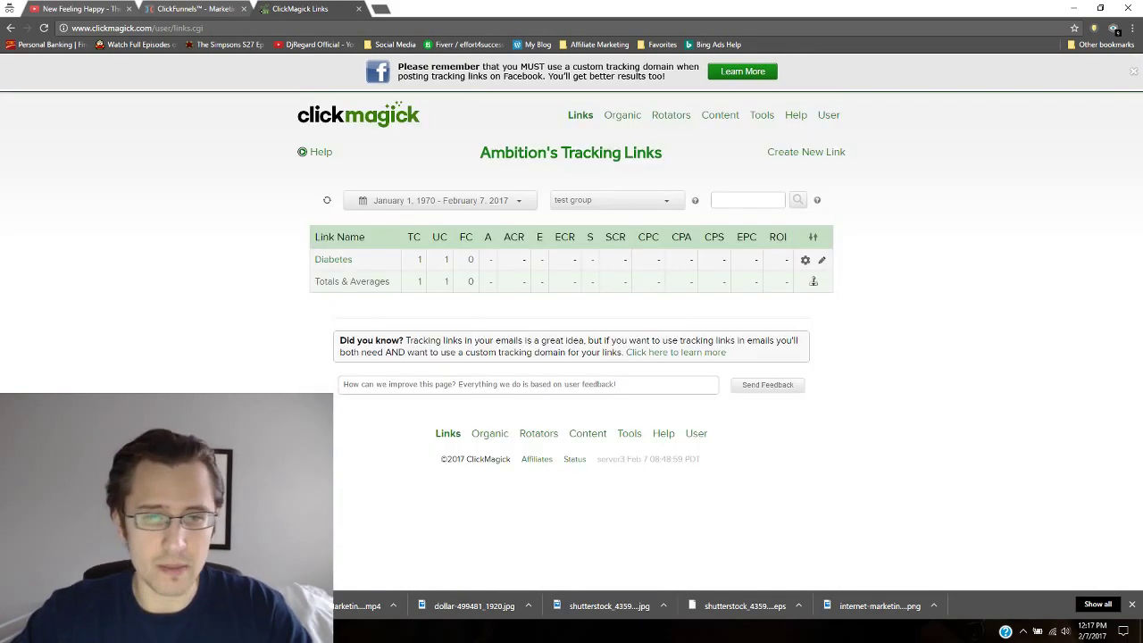
pyautogui.click(325, 200)
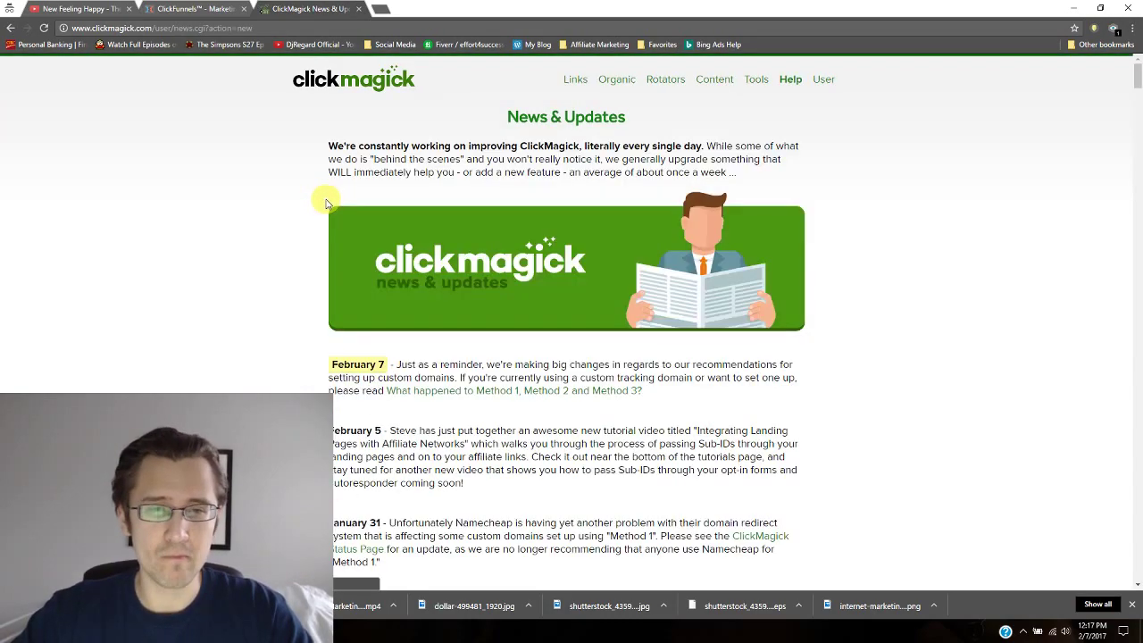
pyautogui.click(575, 79)
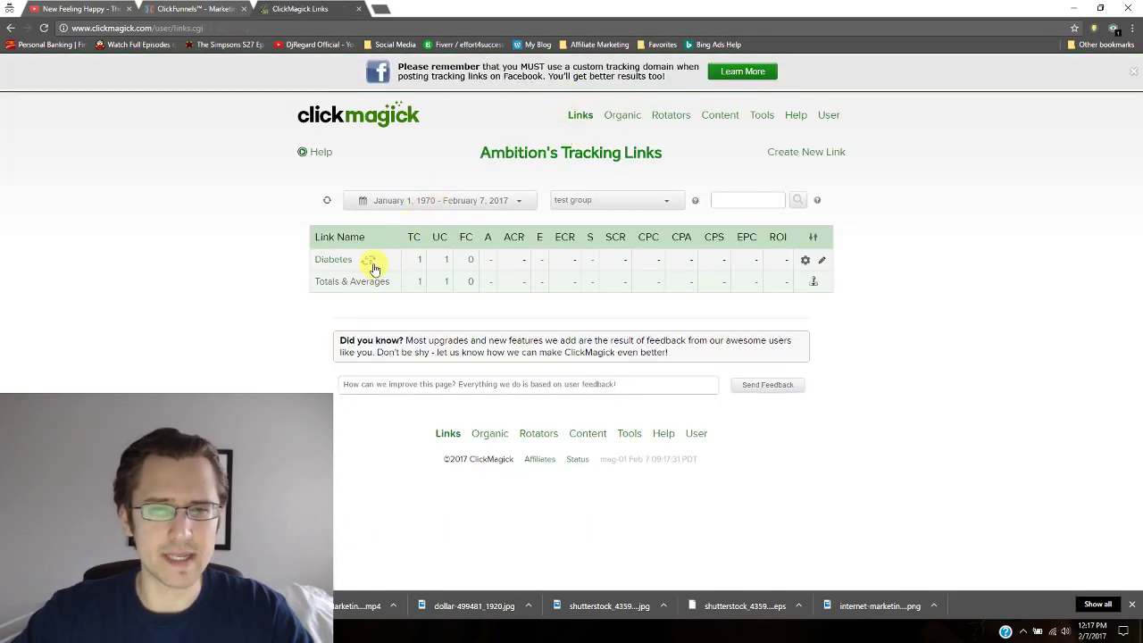
pyautogui.moveTo(369, 268)
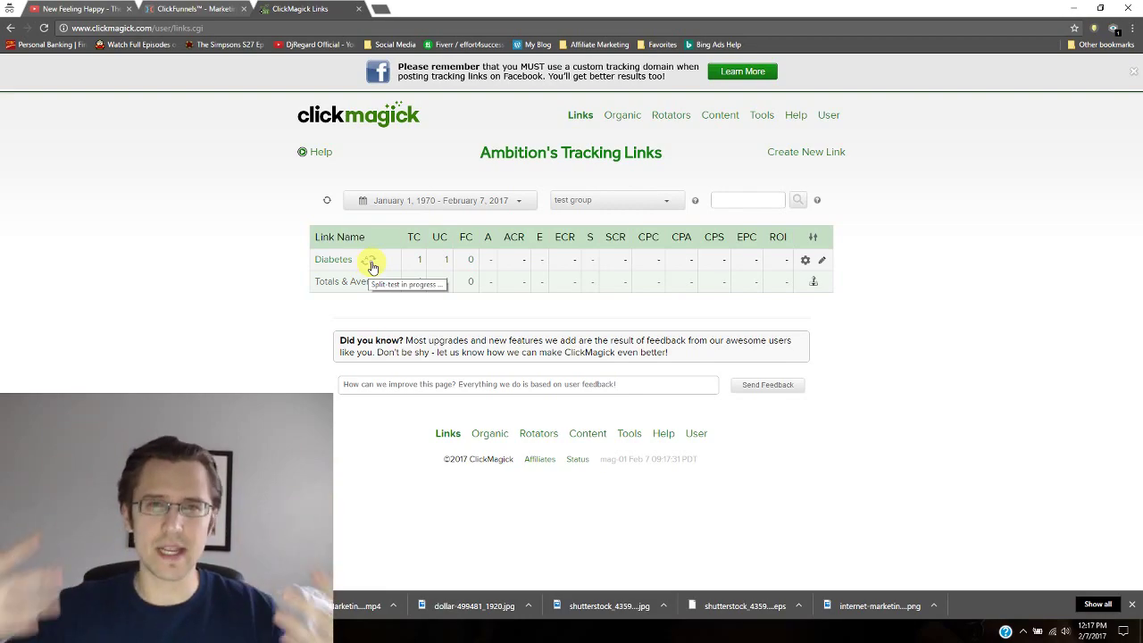
pyautogui.click(371, 265)
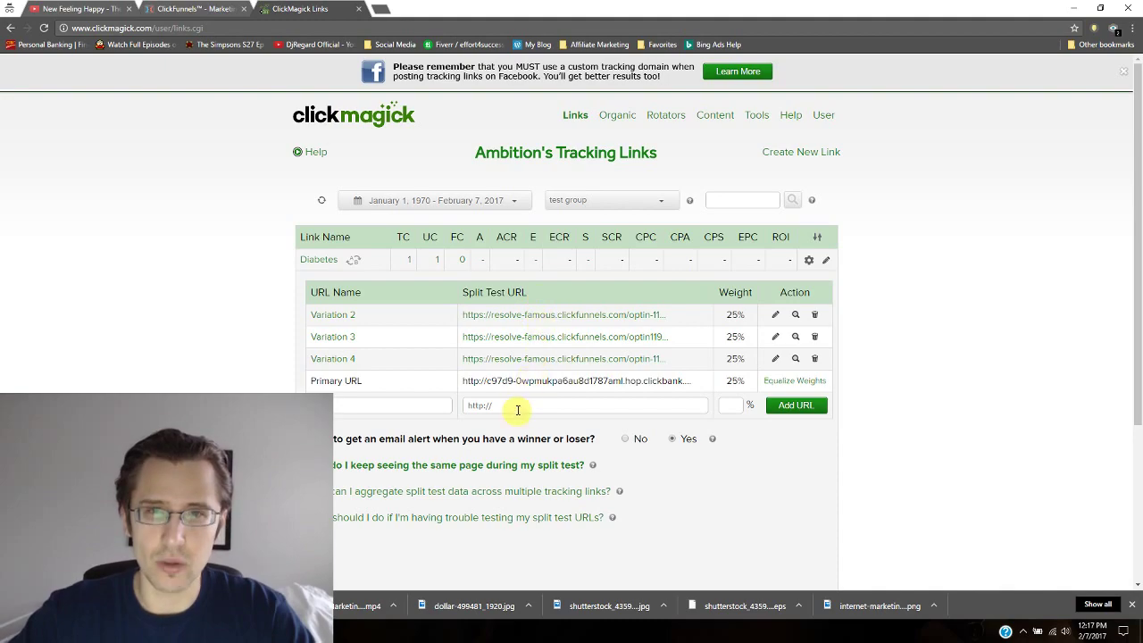
# Copy the Diabetes tracking link and load it in a new tab, reaching The Diabetes Loophole page
pyautogui.click(333, 265)
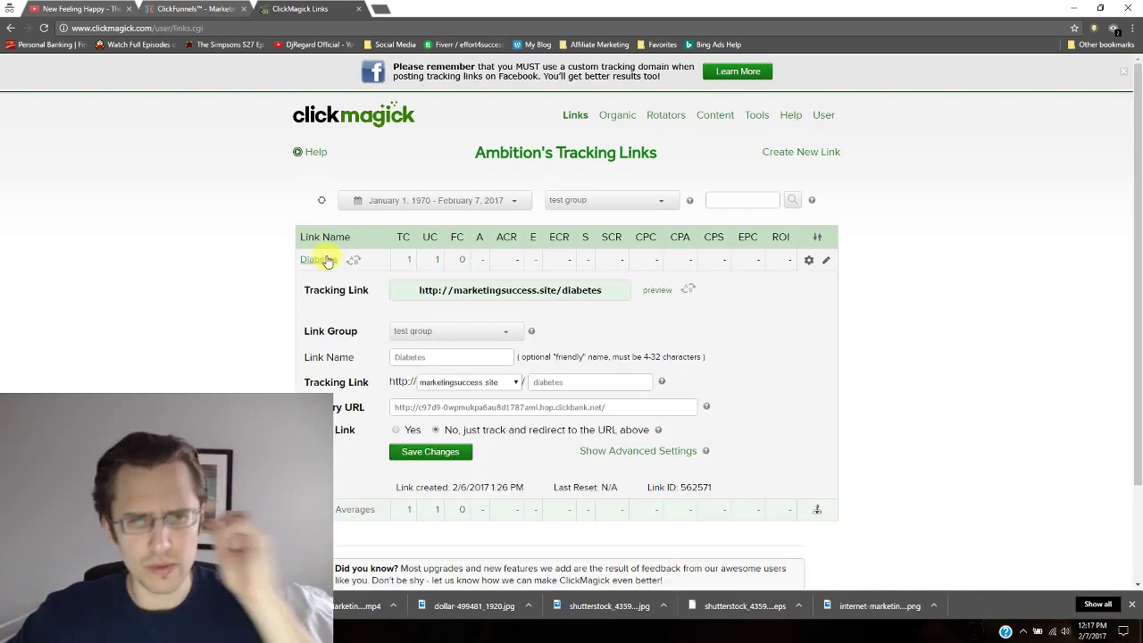
pyautogui.click(518, 293)
pyautogui.hotkey('ctrl', 'c')
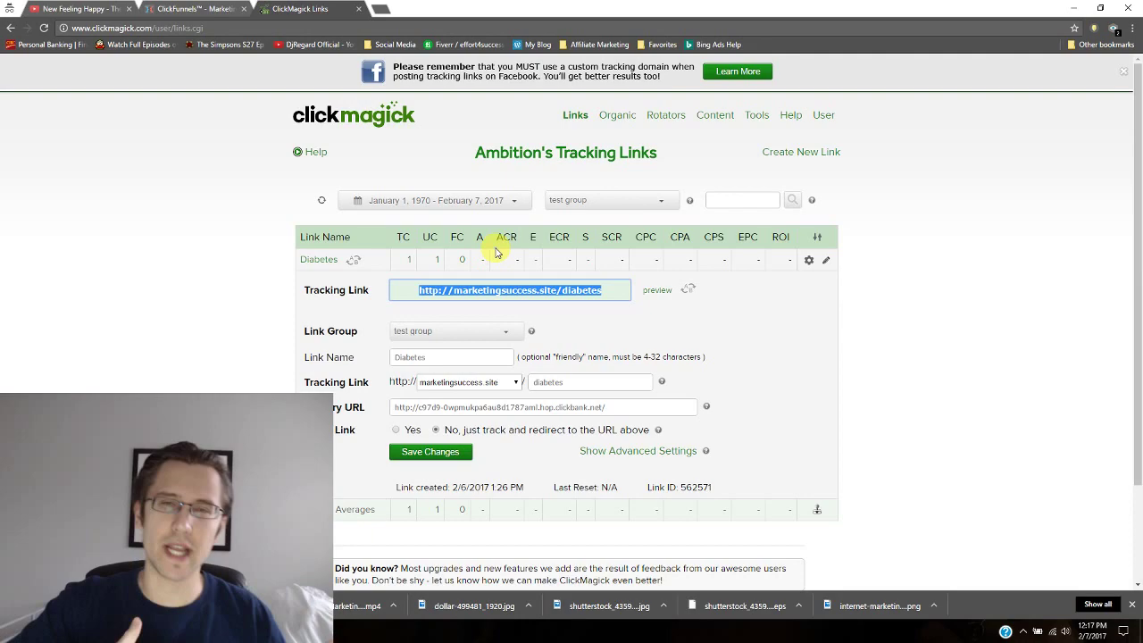
pyautogui.click(381, 9)
pyautogui.hotkey('ctrl', 'v')
pyautogui.press('Return')
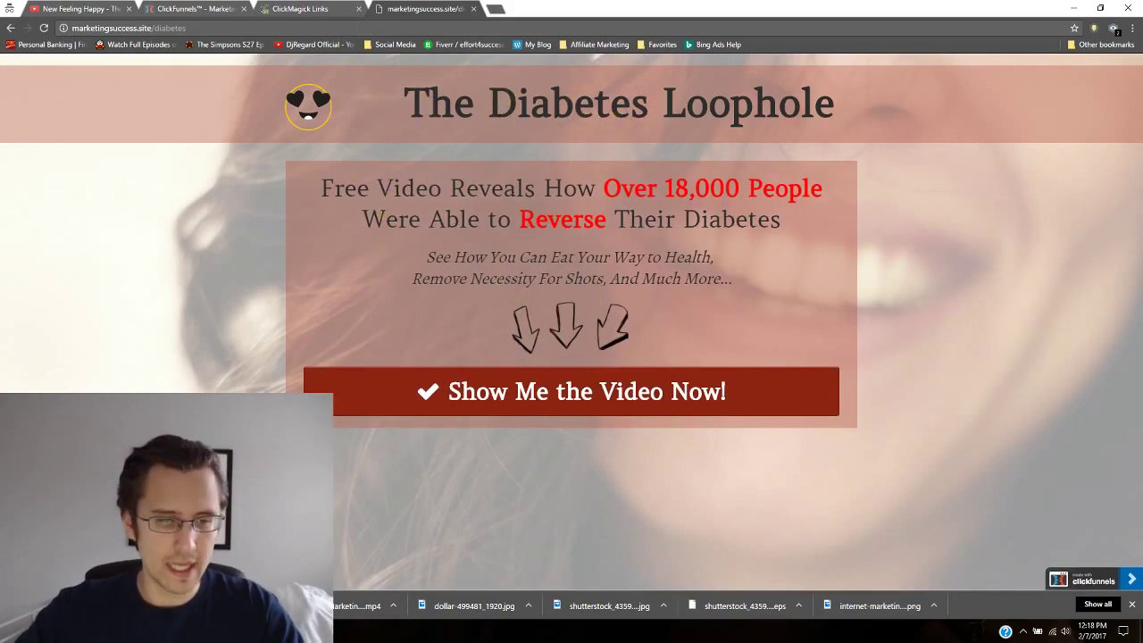
# Load the pasted Diabetes tracking link in Microsoft Edge to get another variation, then close Edge
pyautogui.press('super')
pyautogui.click(215, 355)
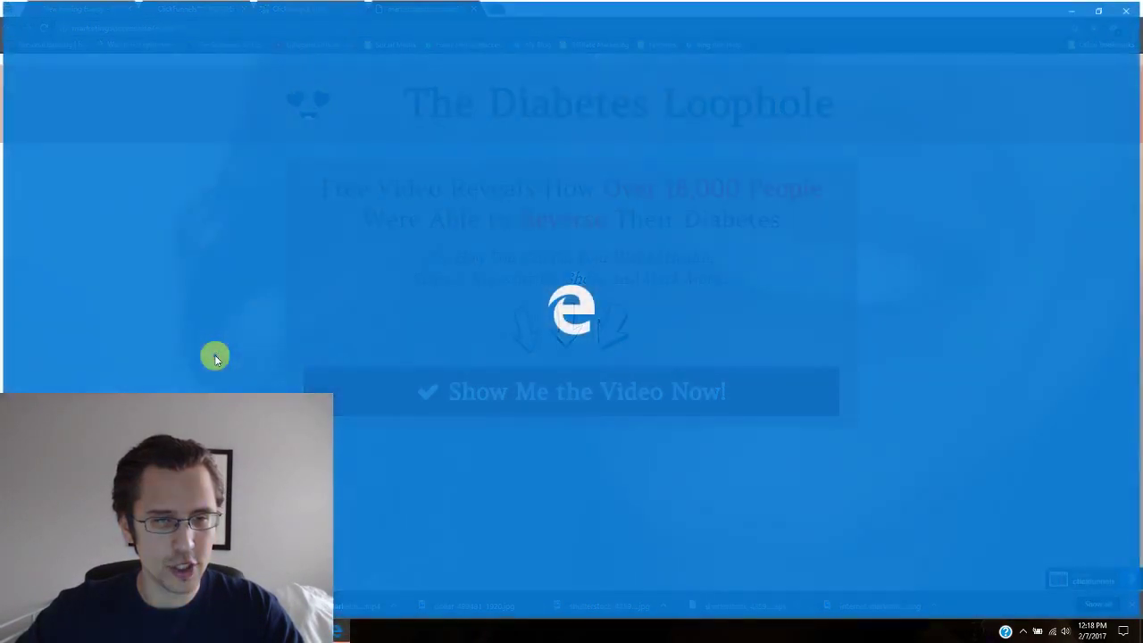
pyautogui.click(155, 36)
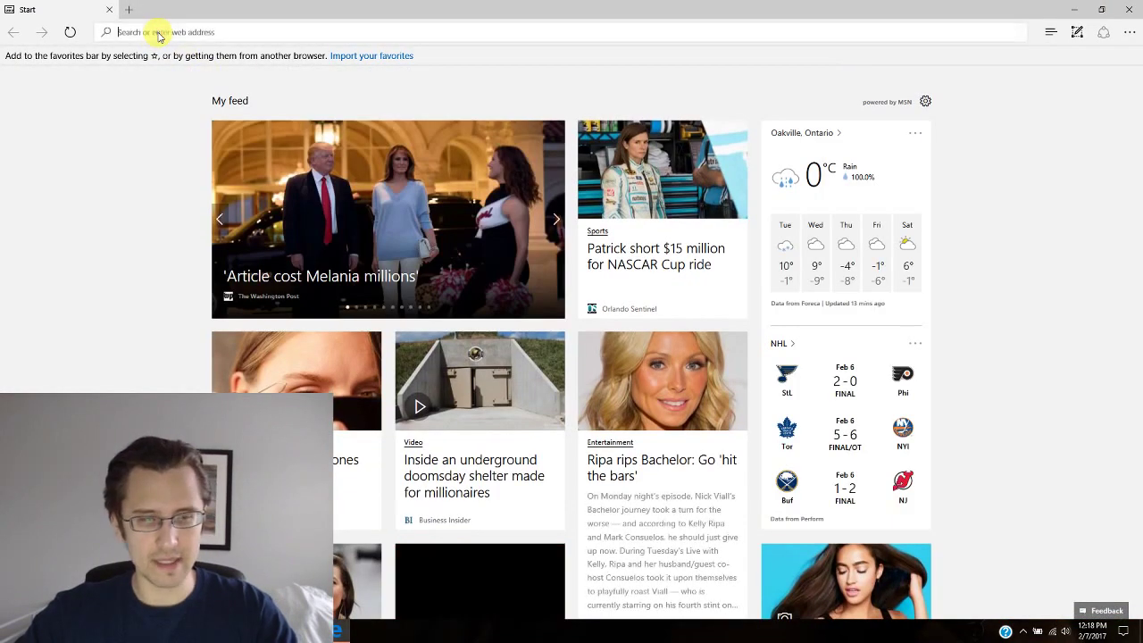
pyautogui.hotkey('ctrl', 'v')
pyautogui.press('Return')
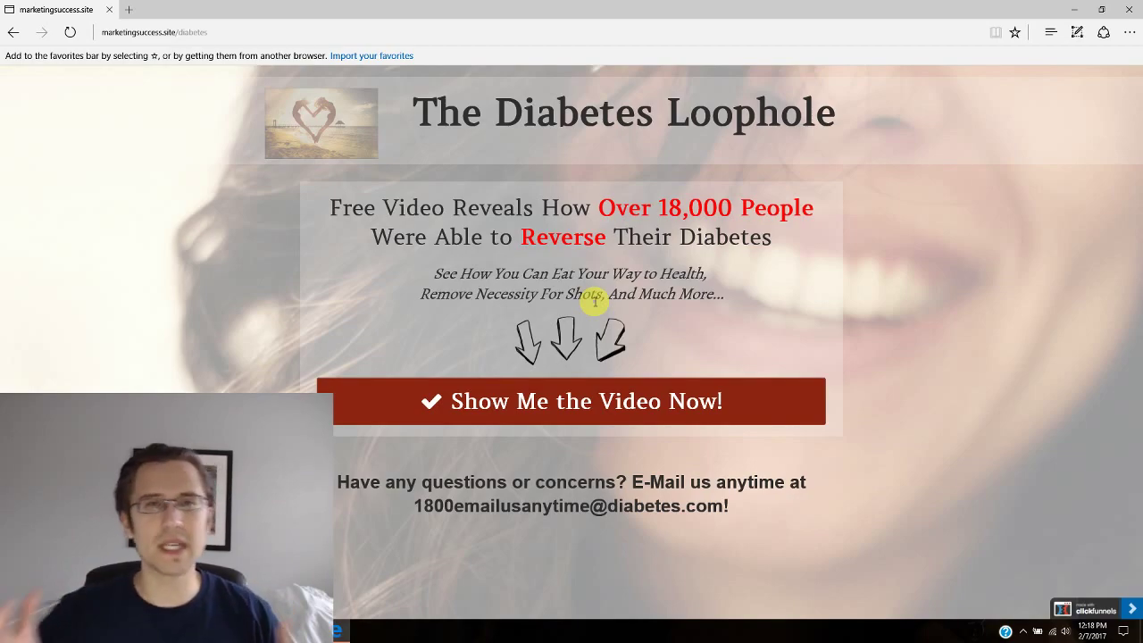
pyautogui.click(1129, 9)
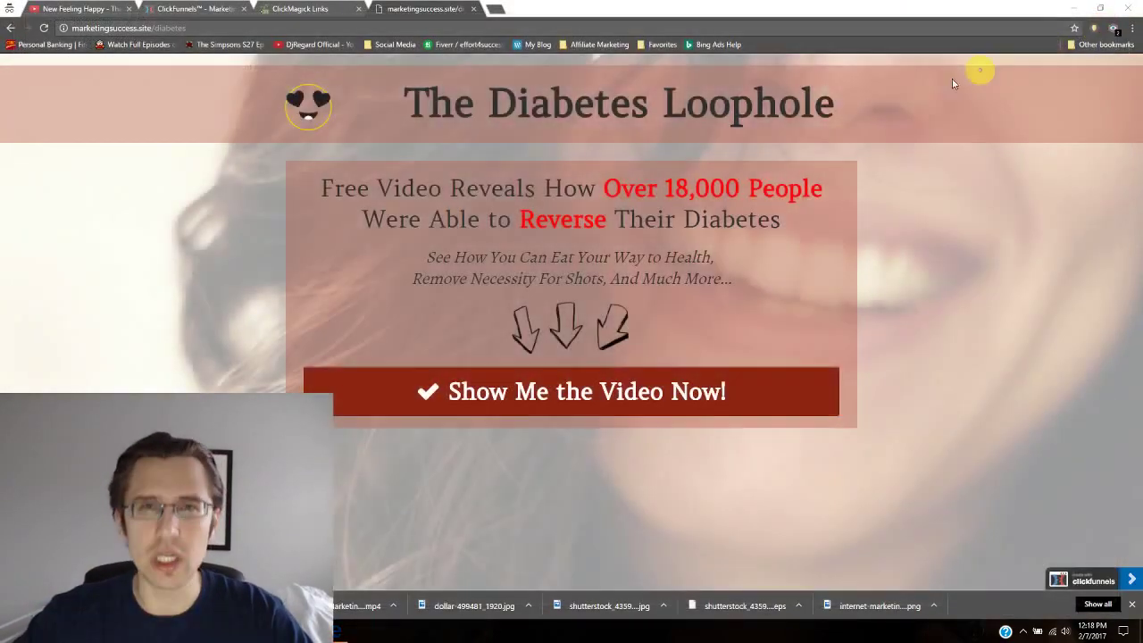
# Close the landing-page tab, collapse the Diabetes link's settings and show its click statistics
pyautogui.click(473, 9)
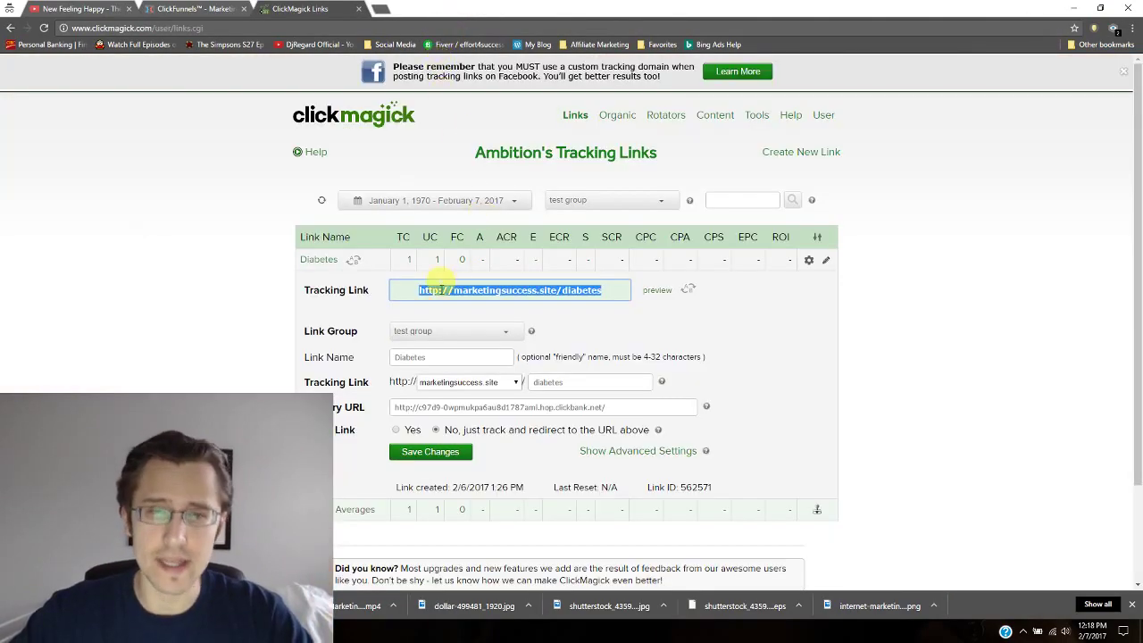
pyautogui.click(319, 259)
pyautogui.click(419, 259)
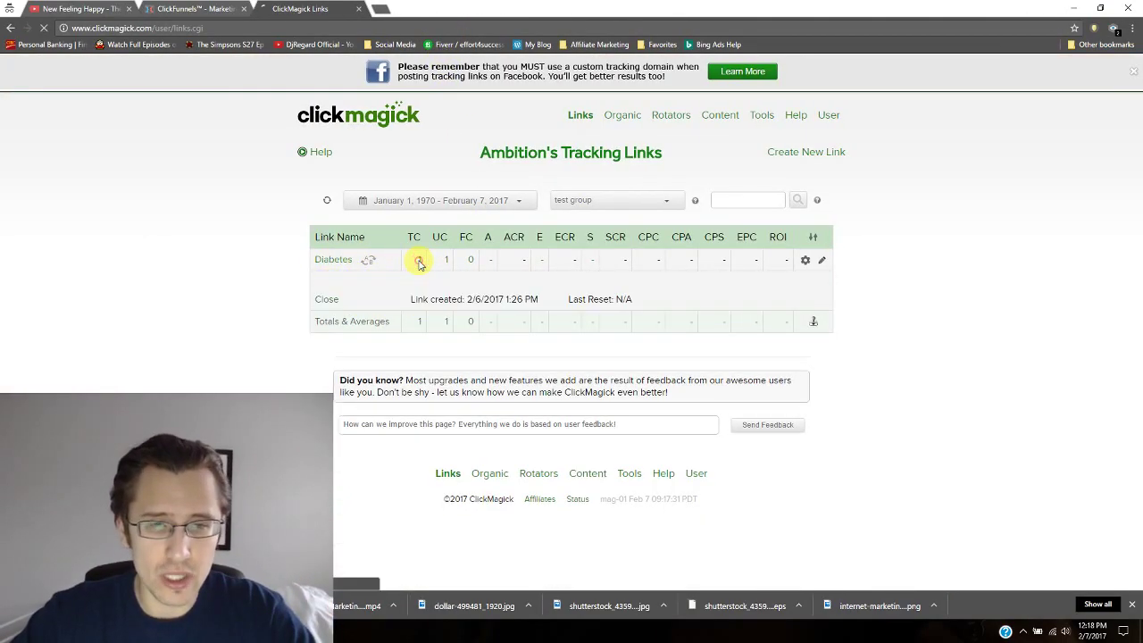